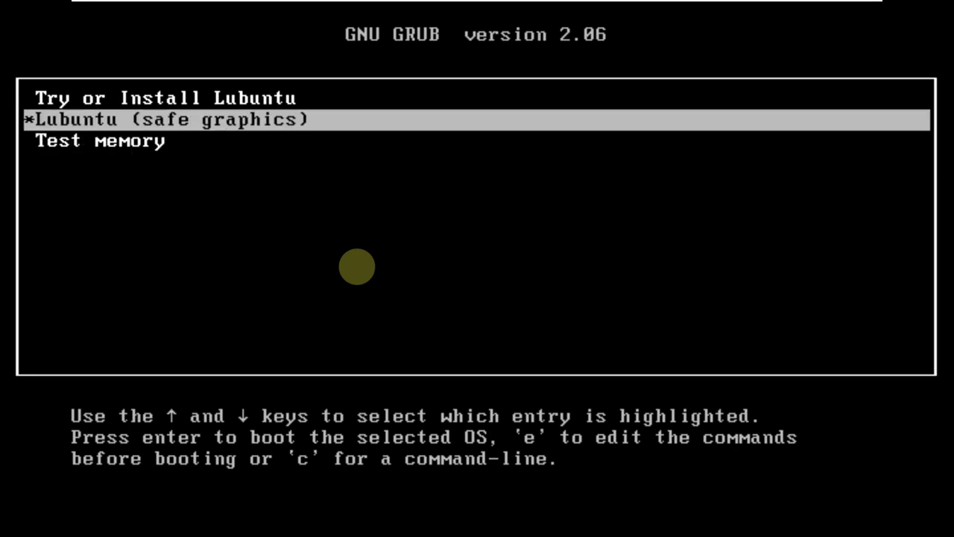
# - Boot the 'Try or Install Lubuntu' entry from the GRUB menu
pyautogui.press('Down')
pyautogui.press('Down')
pyautogui.press('Up')
pyautogui.press('Up')
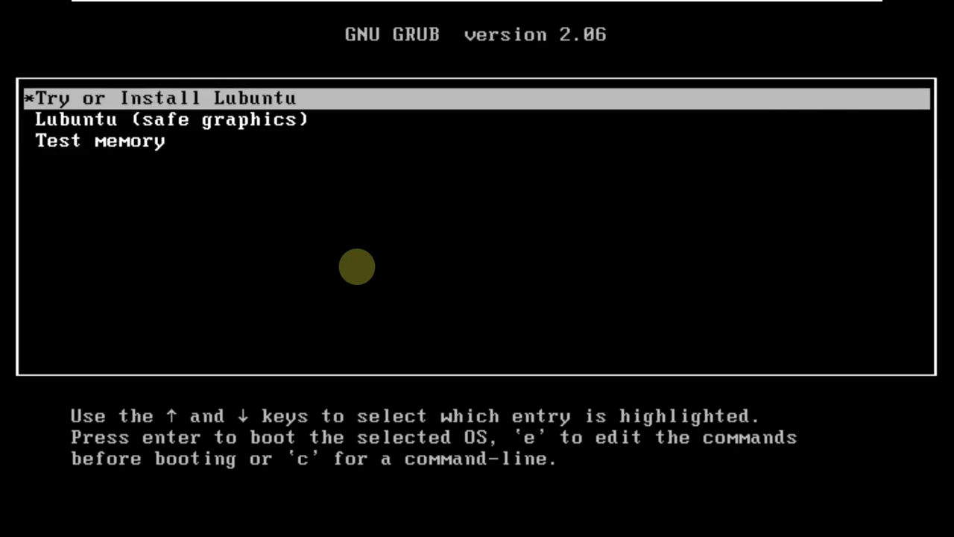
pyautogui.press('Return')
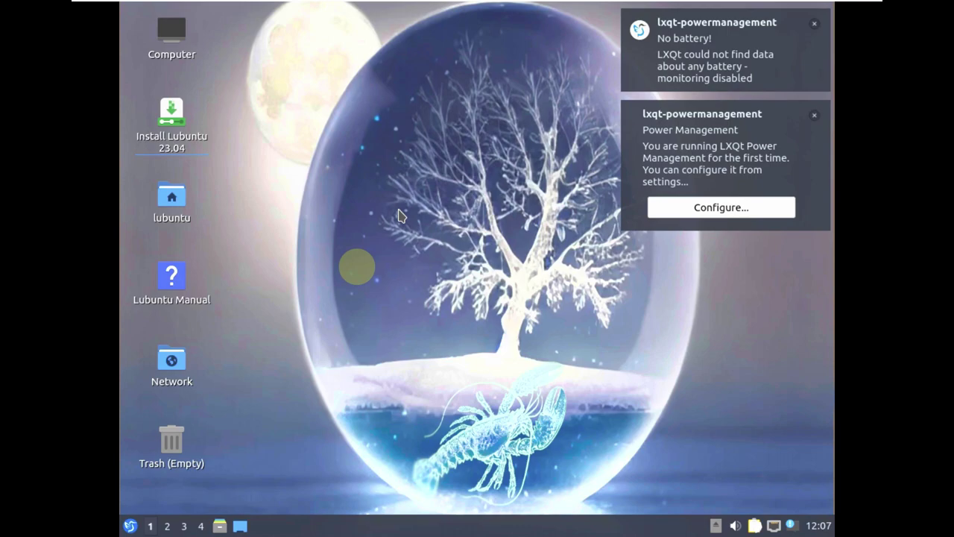
# - Open LXQt Monitor Settings from the application menu
pyautogui.rightClick(386, 201)
pyautogui.click(323, 166)
pyautogui.click(129, 525)
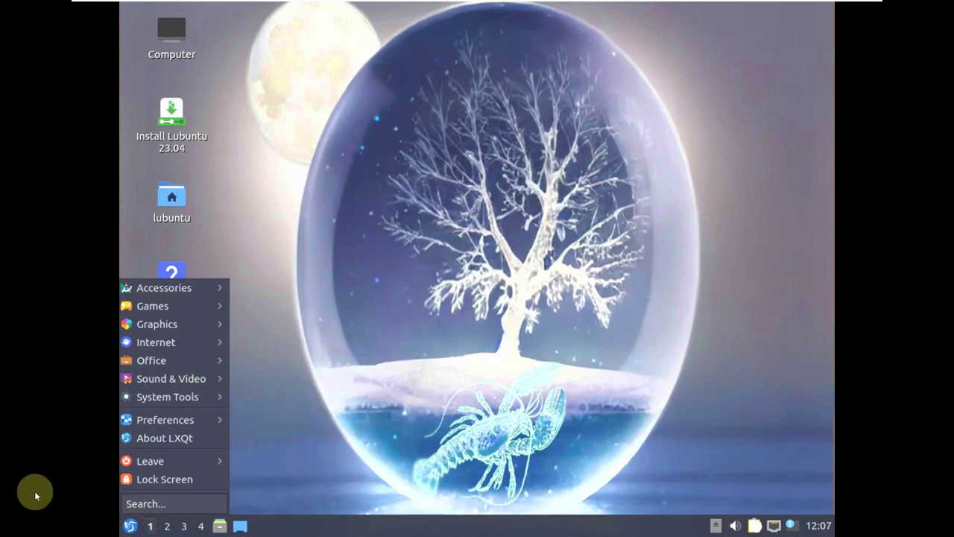
pyautogui.moveTo(161, 421)
pyautogui.moveTo(290, 331)
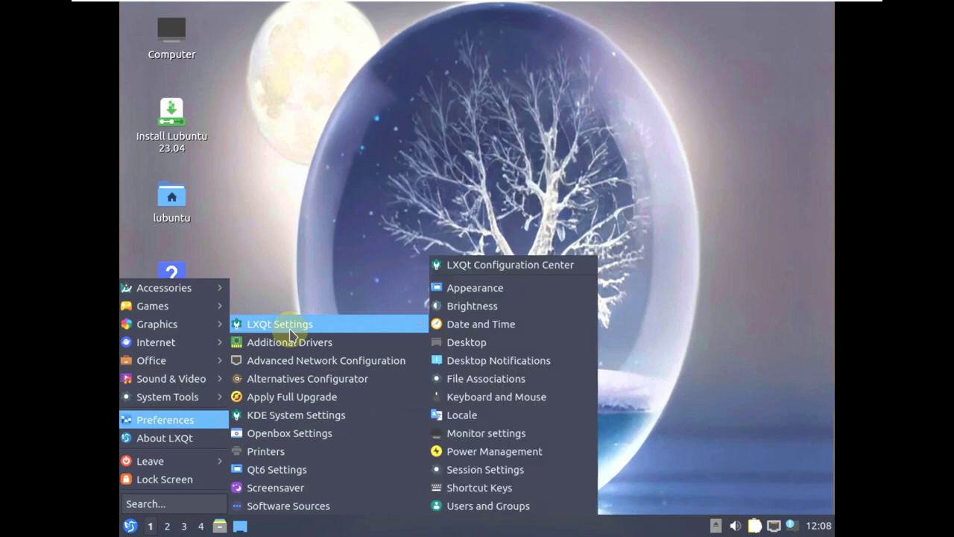
pyautogui.click(495, 432)
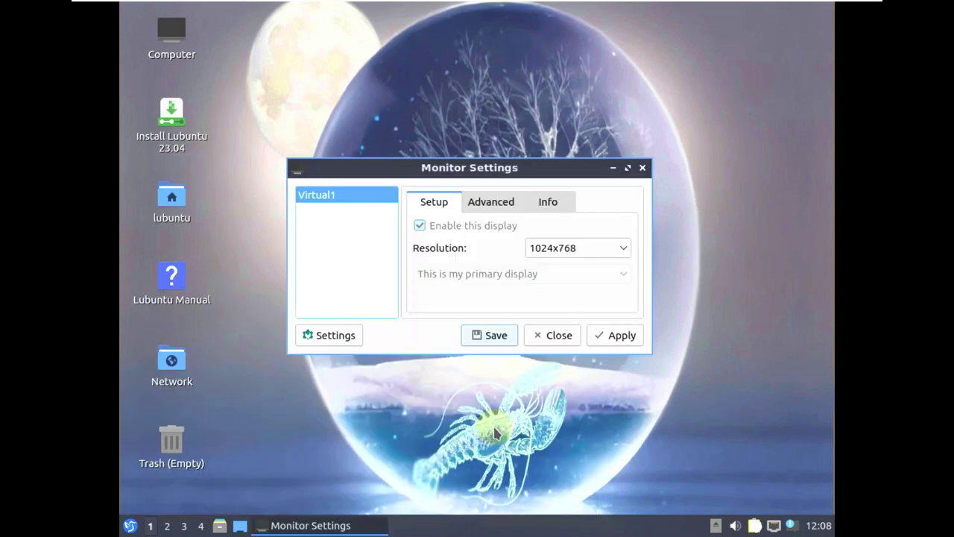
# - Set the screen resolution to 1360x768, apply it and keep the change
pyautogui.click(612, 248)
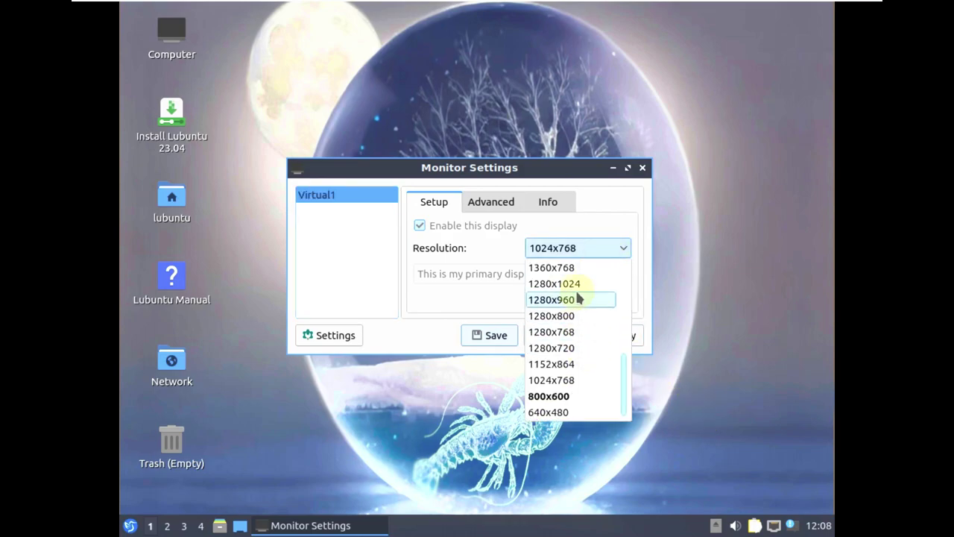
pyautogui.click(576, 270)
pyautogui.click(600, 339)
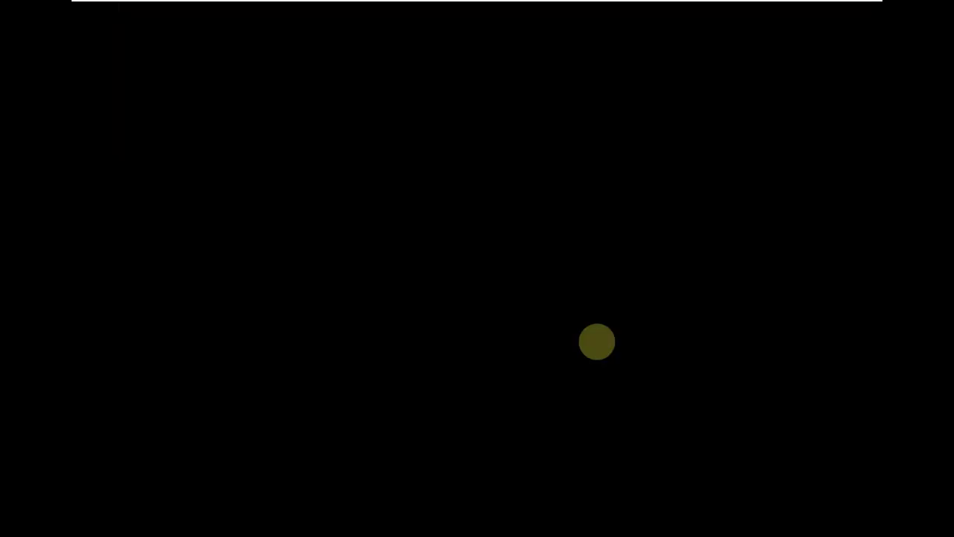
pyautogui.click(402, 287)
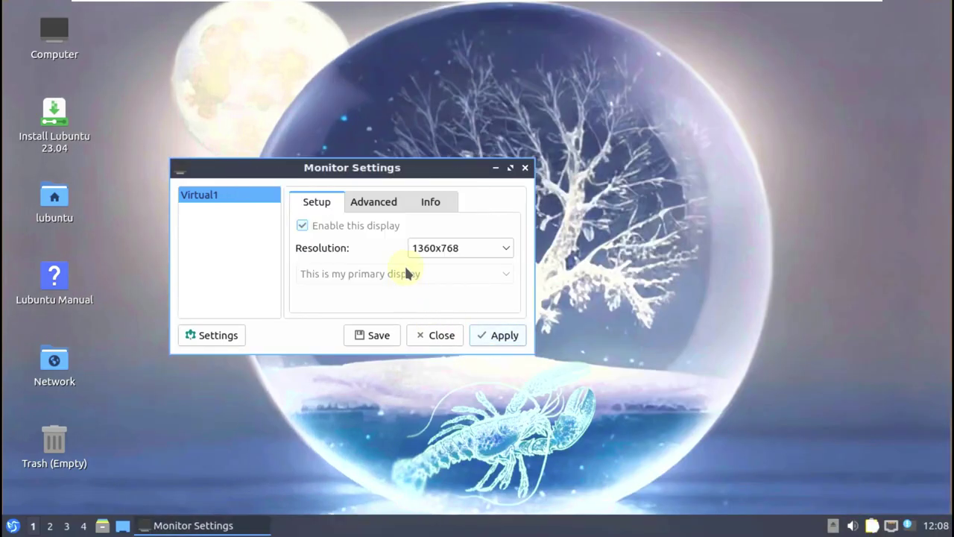
# - Look over the Advanced and Info tabs, then close Monitor Settings
pyautogui.moveTo(420, 167); pyautogui.dragTo(539, 173)
pyautogui.click(493, 208)
pyautogui.click(552, 210)
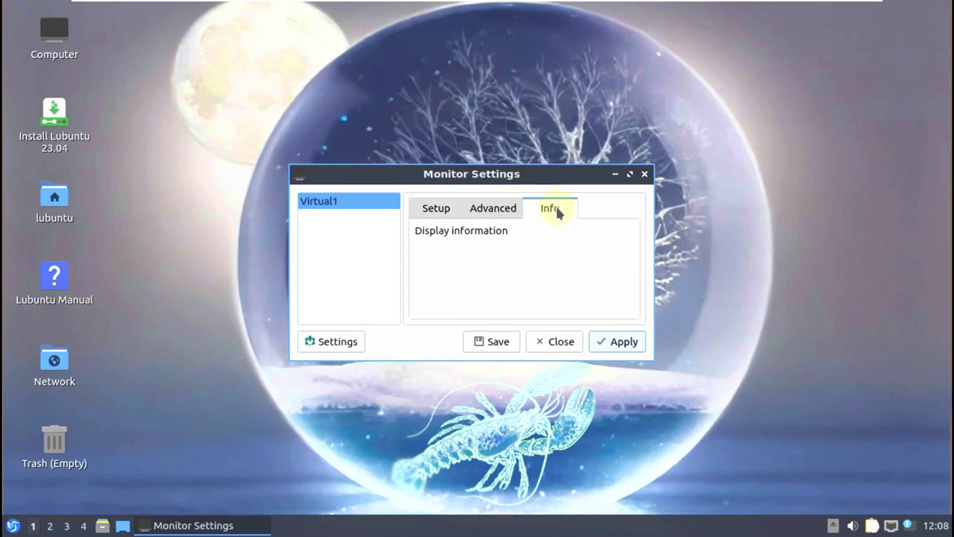
pyautogui.click(440, 215)
pyautogui.click(567, 339)
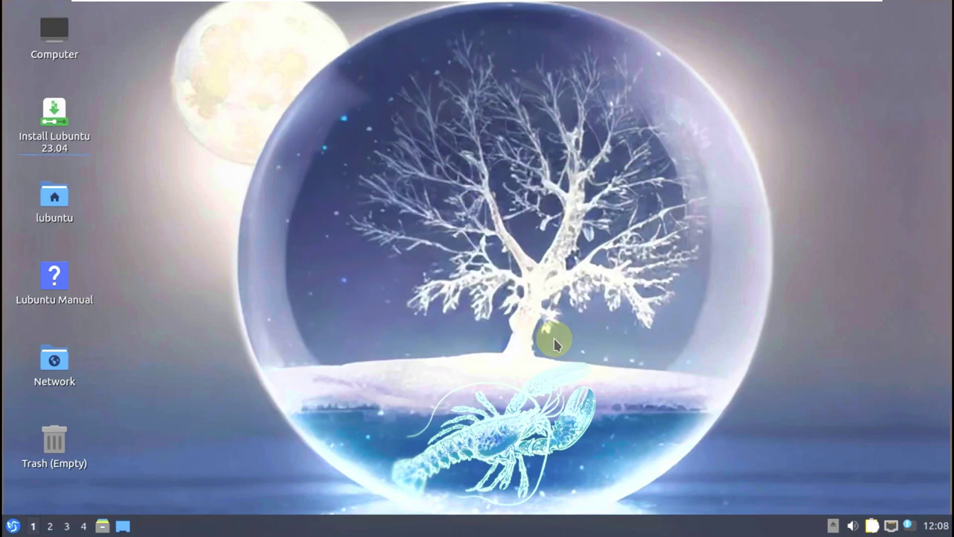
pyautogui.click(17, 525)
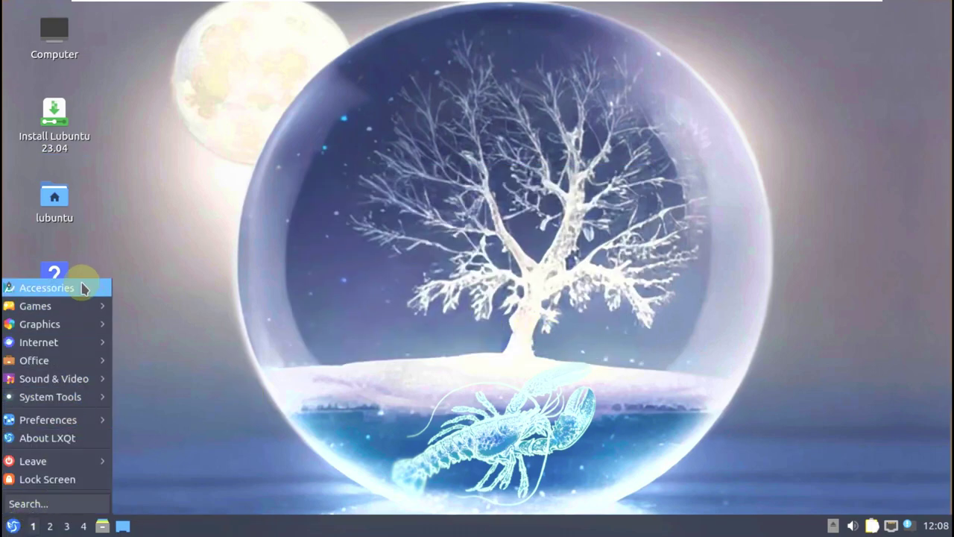
# - View the About LXQt dialog showing version 1.2.0, then close it
pyautogui.moveTo(82, 329)
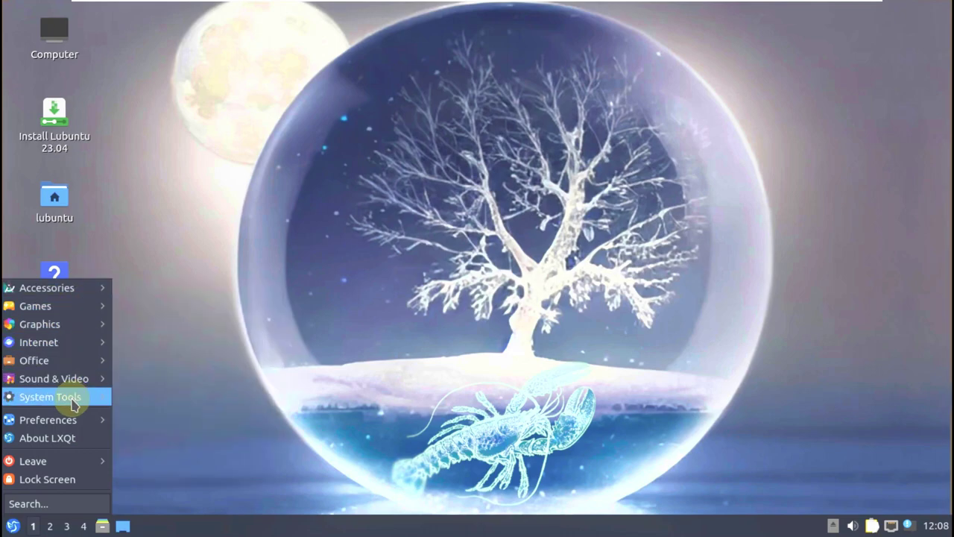
pyautogui.moveTo(70, 395)
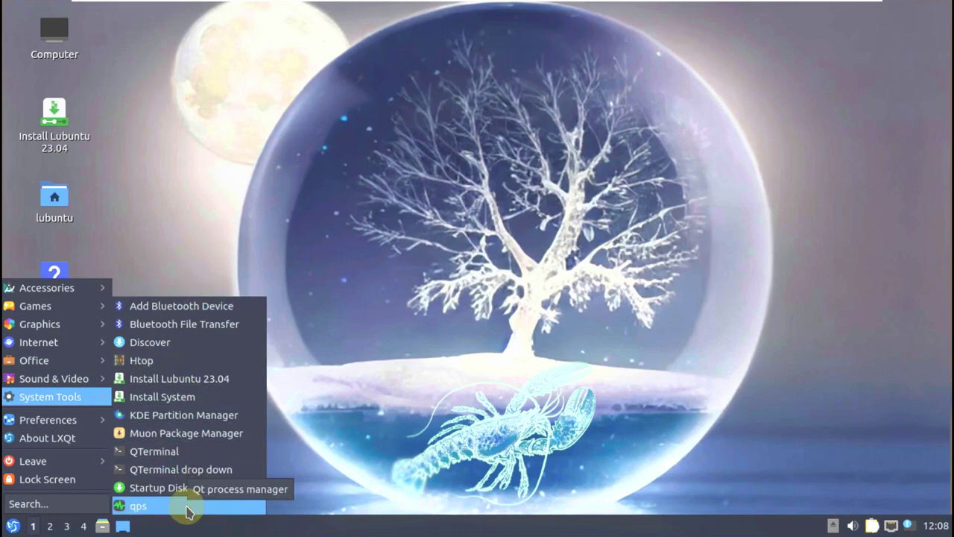
pyautogui.moveTo(74, 419)
pyautogui.moveTo(185, 320)
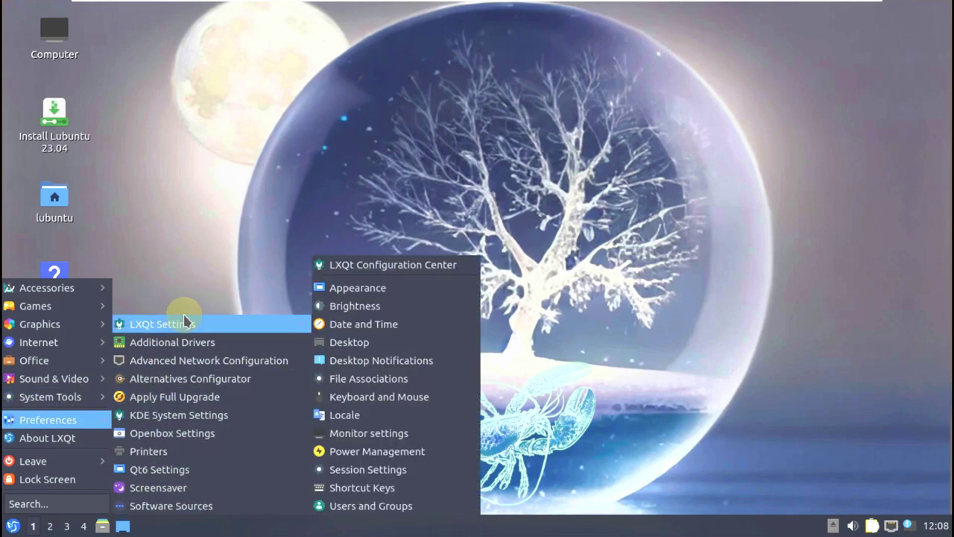
pyautogui.click(261, 331)
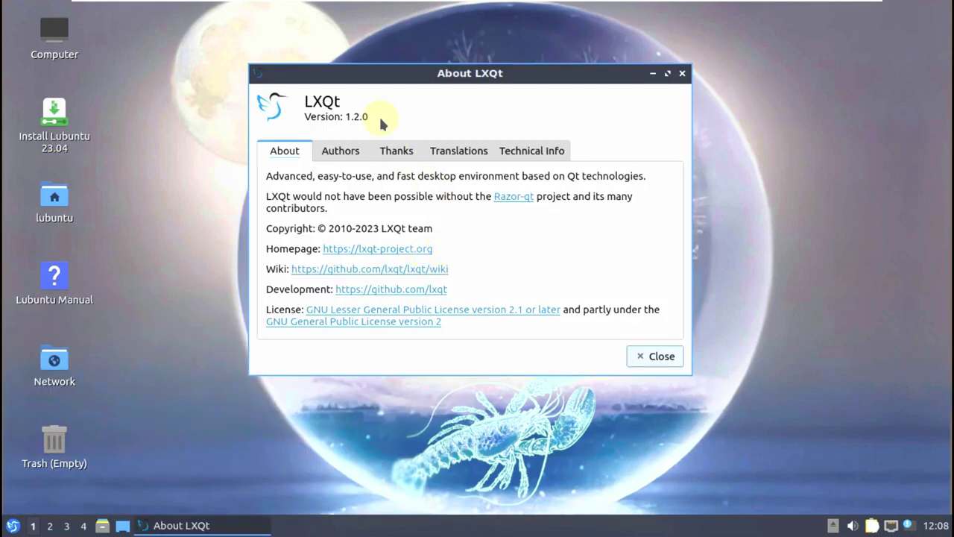
pyautogui.press('Escape')
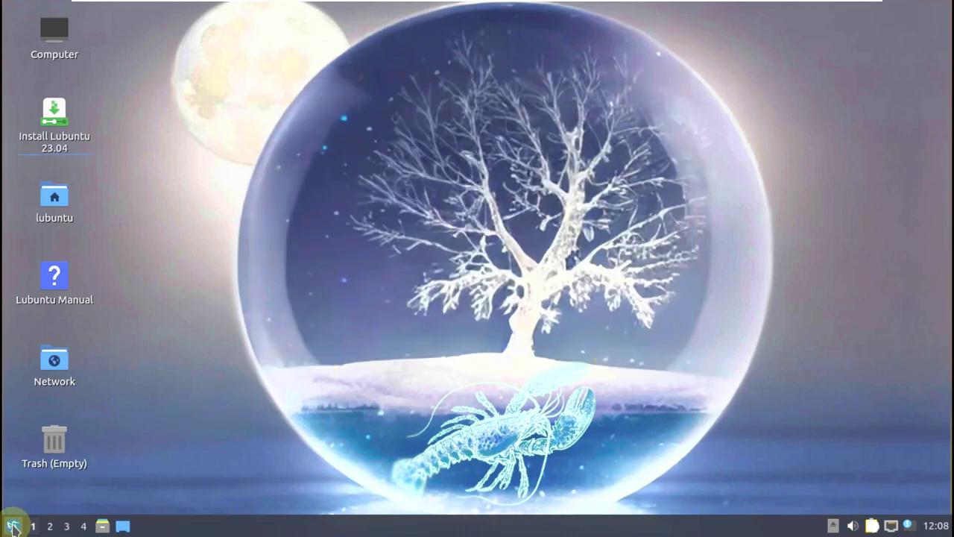
# - Launch qps from System Tools in the application menu
pyautogui.click(13, 523)
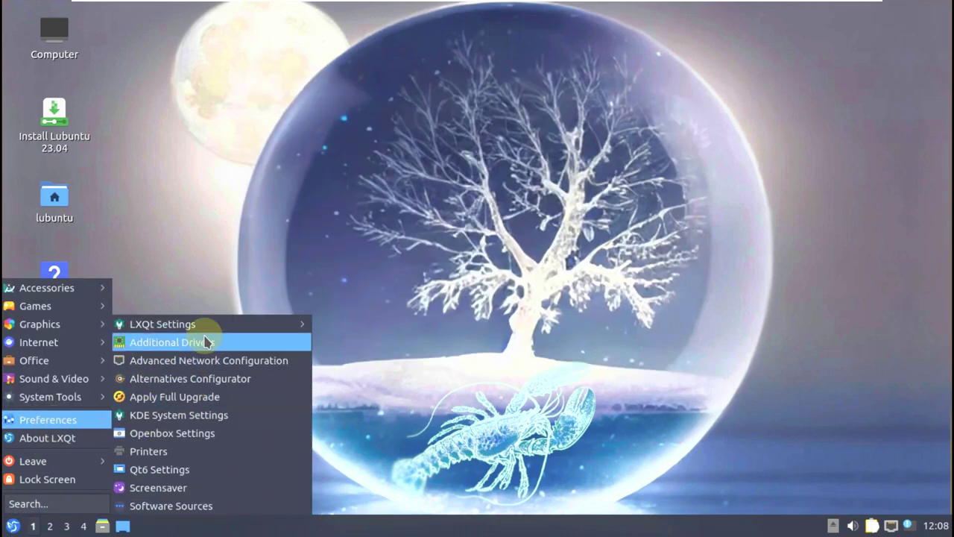
pyautogui.moveTo(105, 419)
pyautogui.moveTo(186, 330)
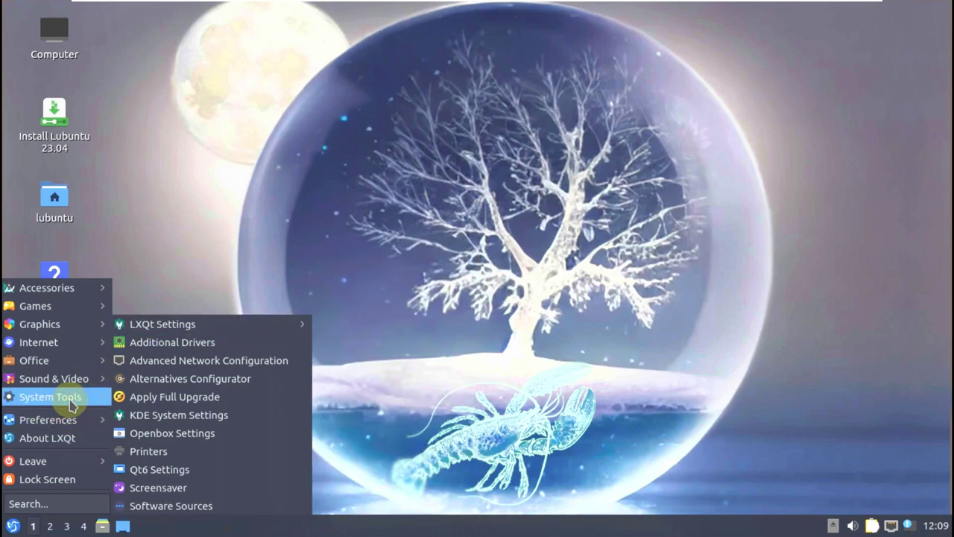
pyautogui.click(170, 509)
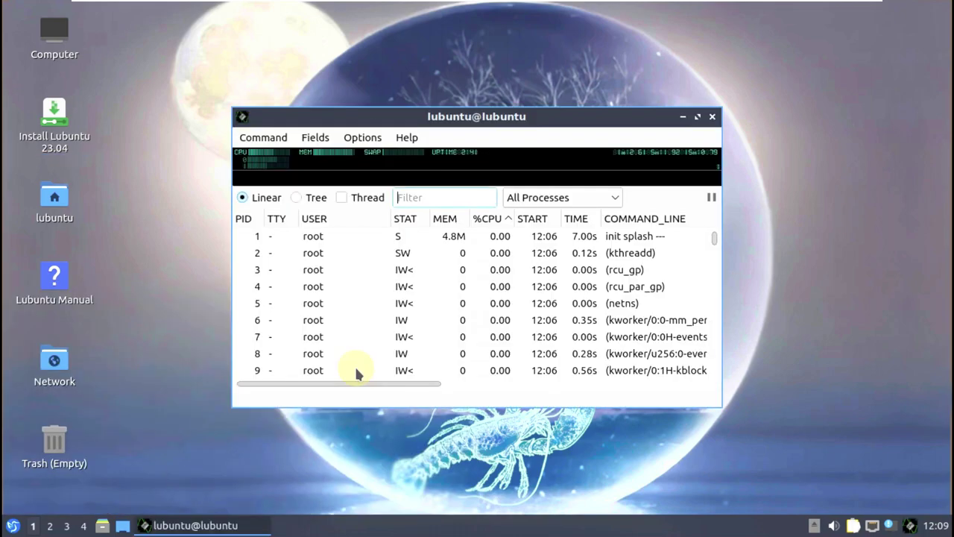
# - Maximize Qps and check its About dialog showing version 2.5.0
pyautogui.click(697, 116)
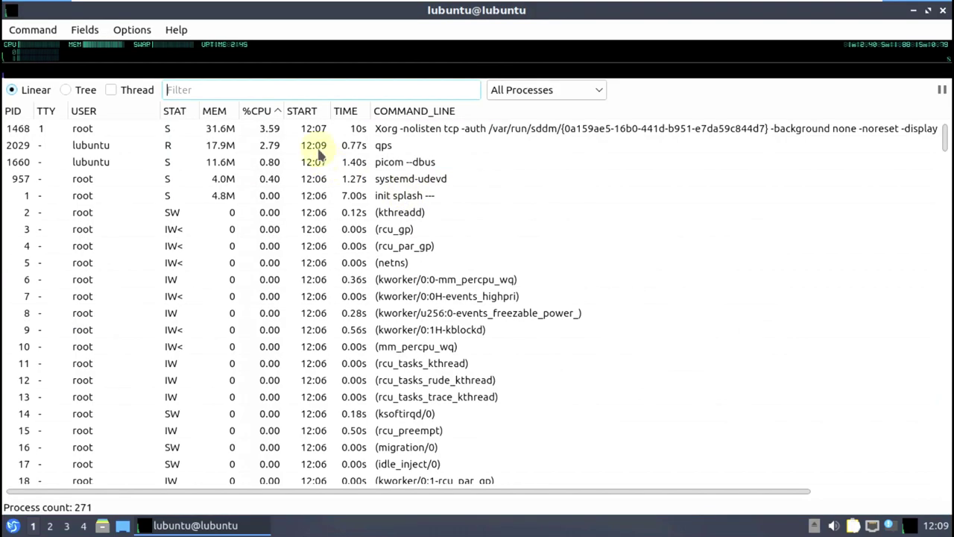
pyautogui.click(173, 30)
pyautogui.click(212, 51)
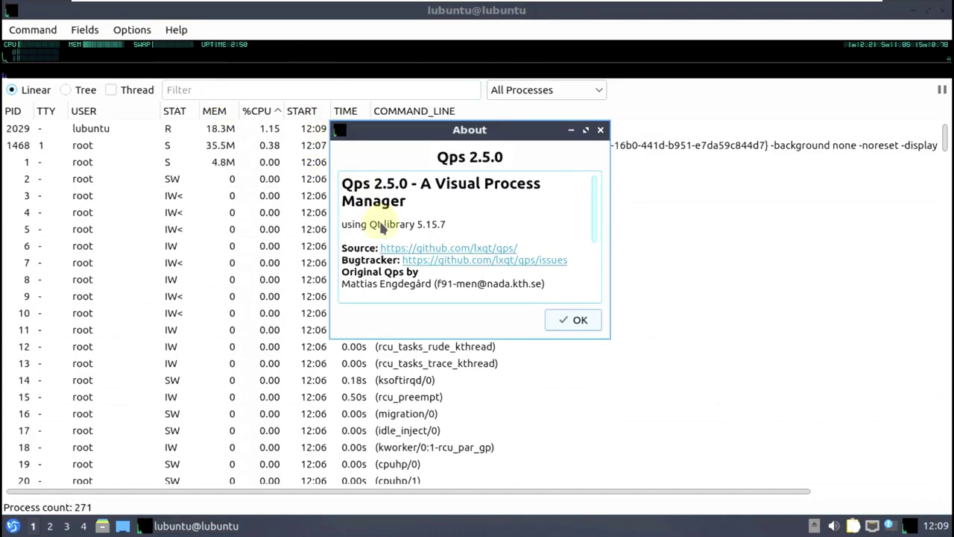
pyautogui.click(579, 322)
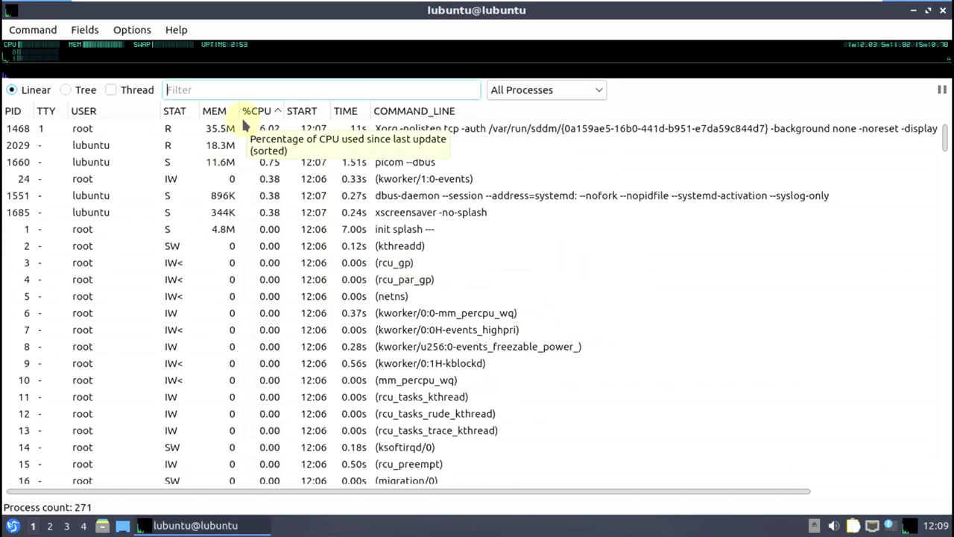
# - Scroll through the process list and switch it to tree view
pyautogui.scroll(-5, 237, 153)
pyautogui.scroll(-7, 237, 153)
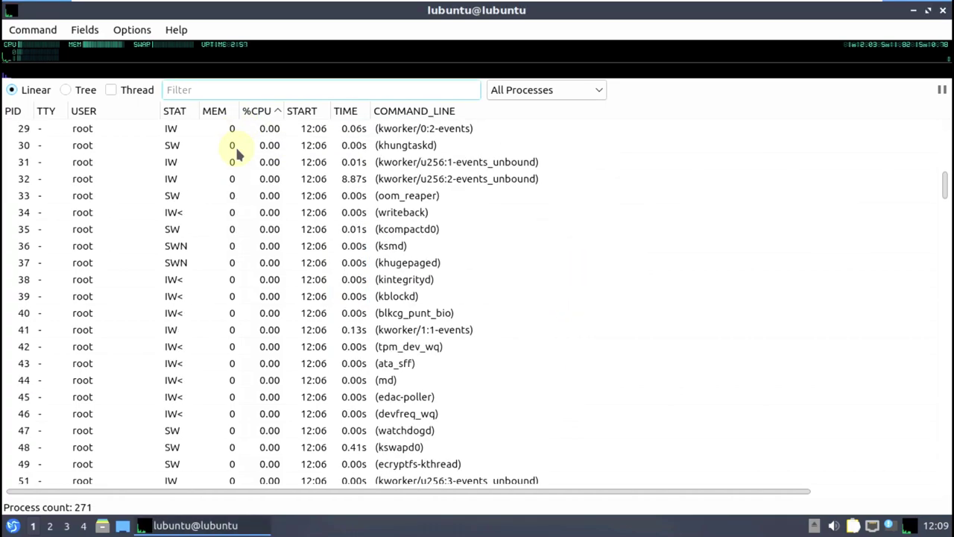
pyautogui.scroll(-20, 237, 153)
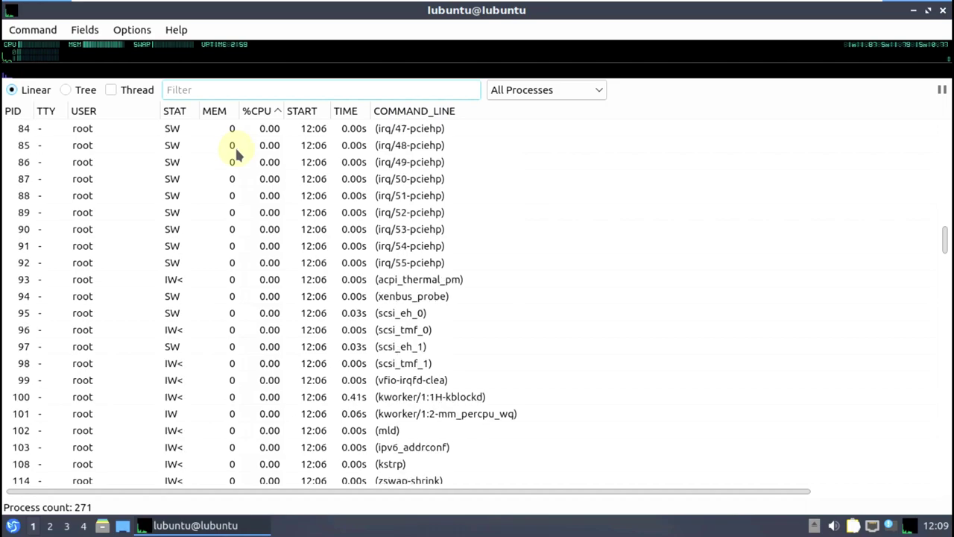
pyautogui.scroll(-11, 235, 154)
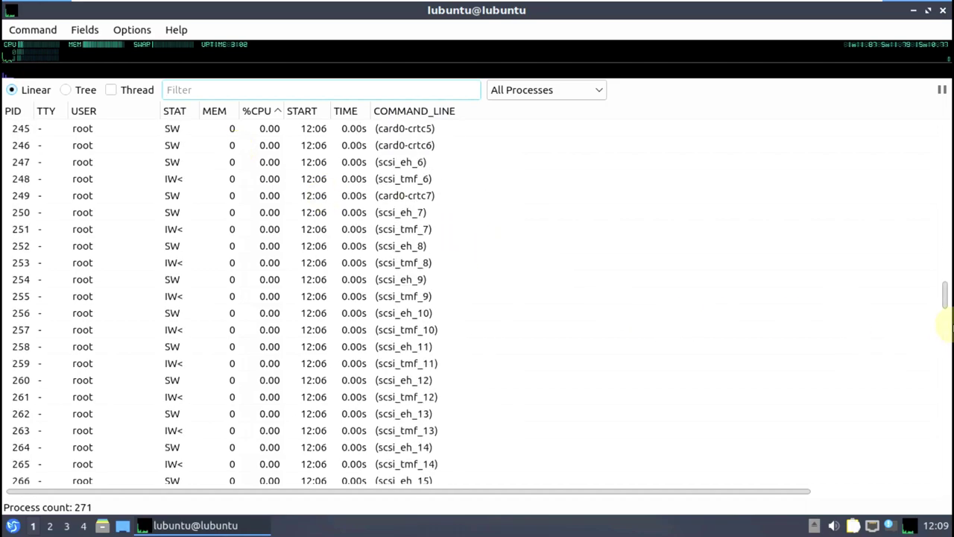
pyautogui.moveTo(939, 306); pyautogui.dragTo(949, 494)
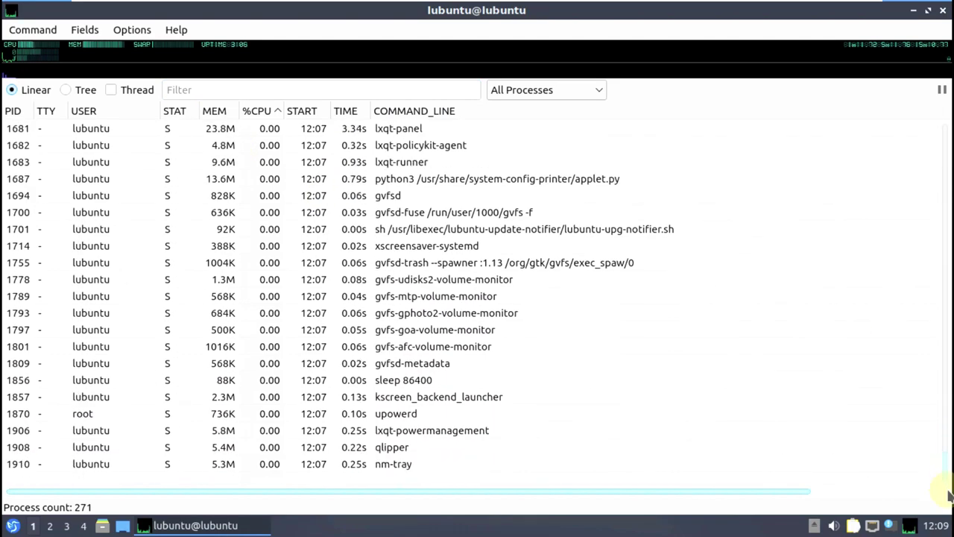
pyautogui.click(66, 89)
pyautogui.scroll(2, 346, 311)
pyautogui.scroll(-2, 346, 310)
pyautogui.scroll(4, 345, 311)
pyautogui.scroll(-1, 347, 306)
pyautogui.scroll(7, 349, 301)
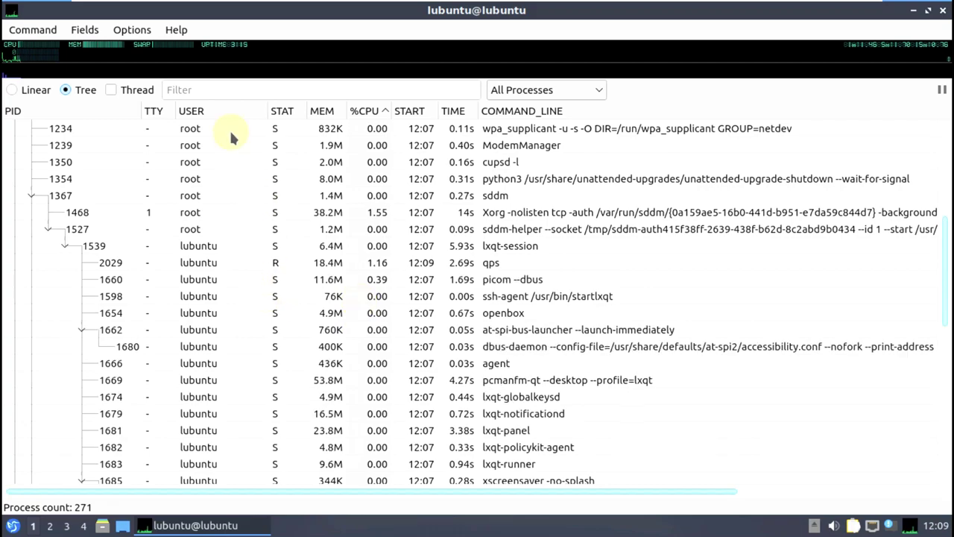
# - Include threads in the process list, browse it, and recheck the Qps About dialog
pyautogui.click(119, 90)
pyautogui.scroll(3, 432, 216)
pyautogui.scroll(1, 432, 216)
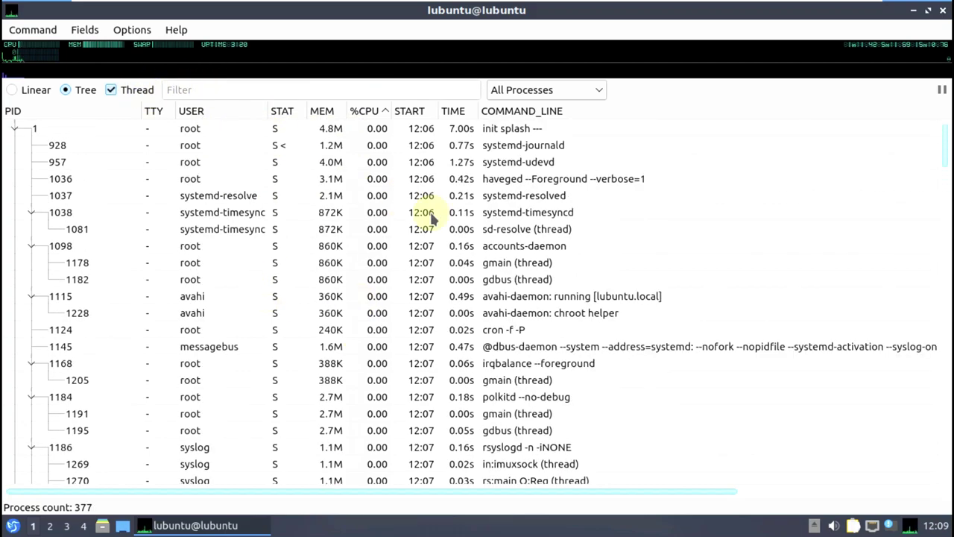
pyautogui.scroll(-16, 432, 217)
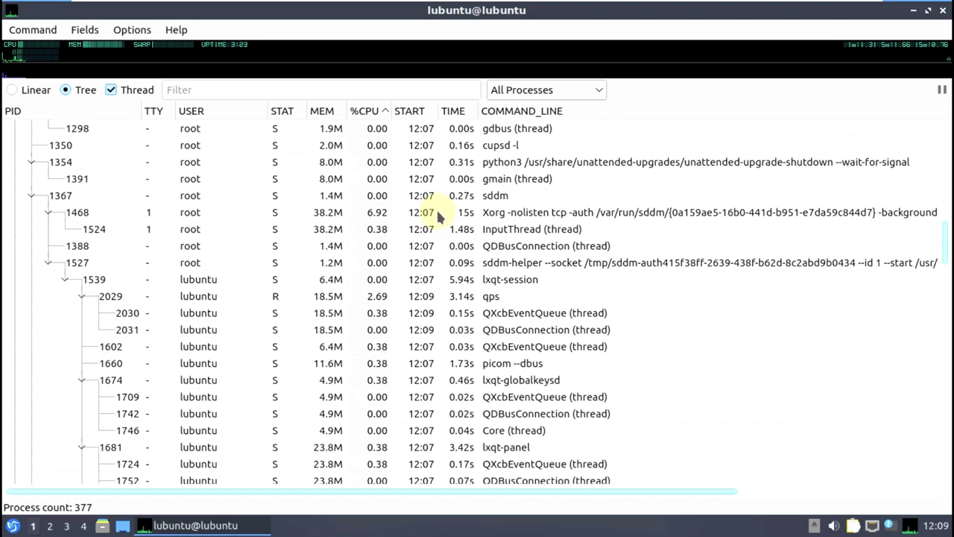
pyautogui.scroll(-6, 437, 213)
pyautogui.scroll(-20, 505, 216)
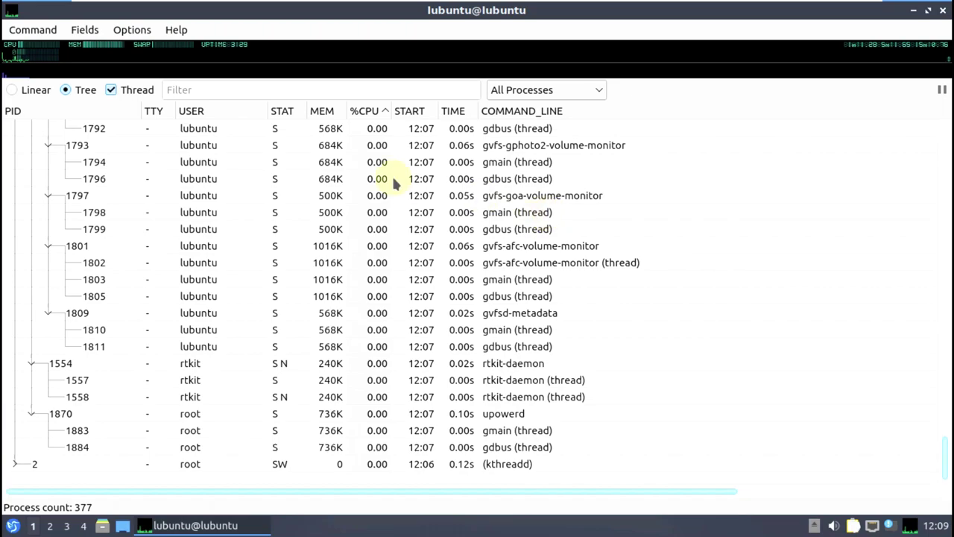
pyautogui.click(176, 29)
pyautogui.click(197, 49)
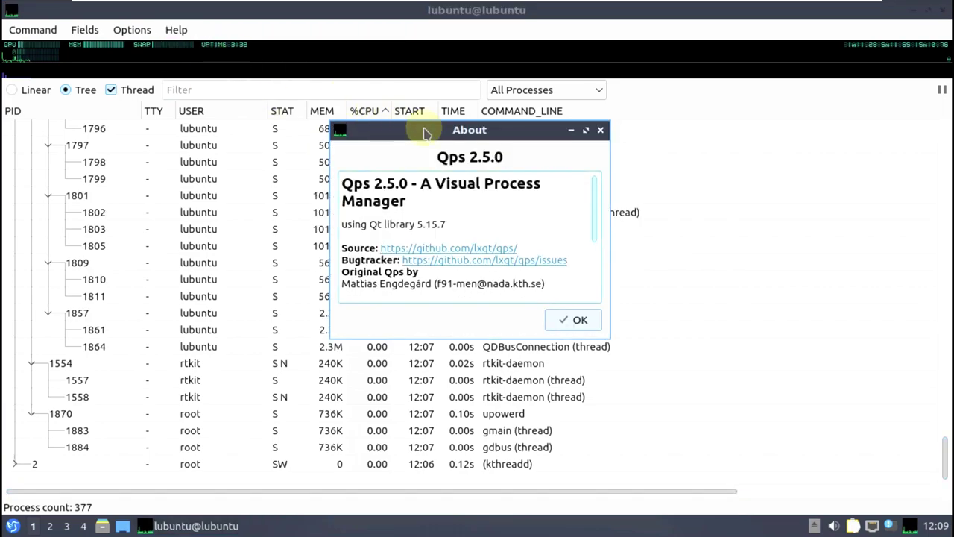
pyautogui.click(600, 131)
# - Close Qps and dismiss the taskbar panel's context menu
pyautogui.click(943, 9)
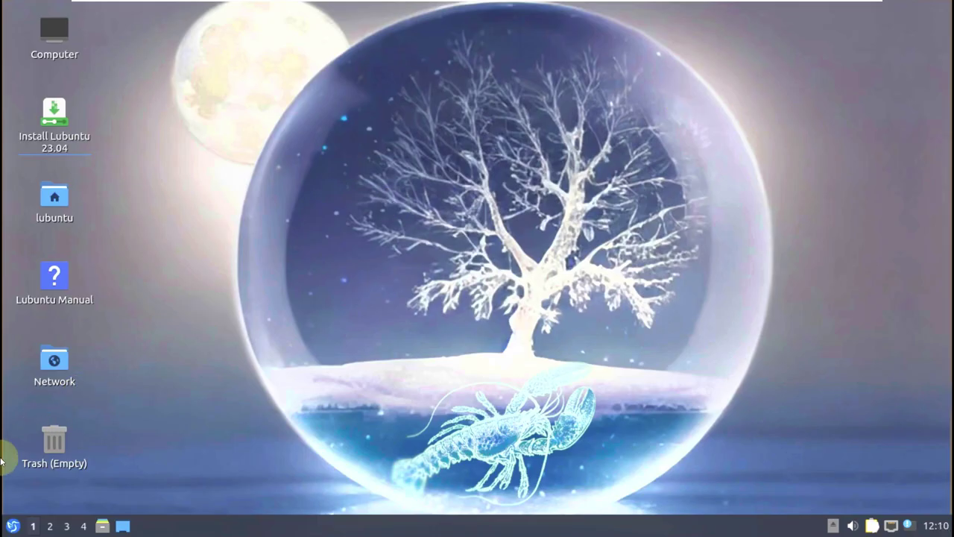
pyautogui.rightClick(171, 525)
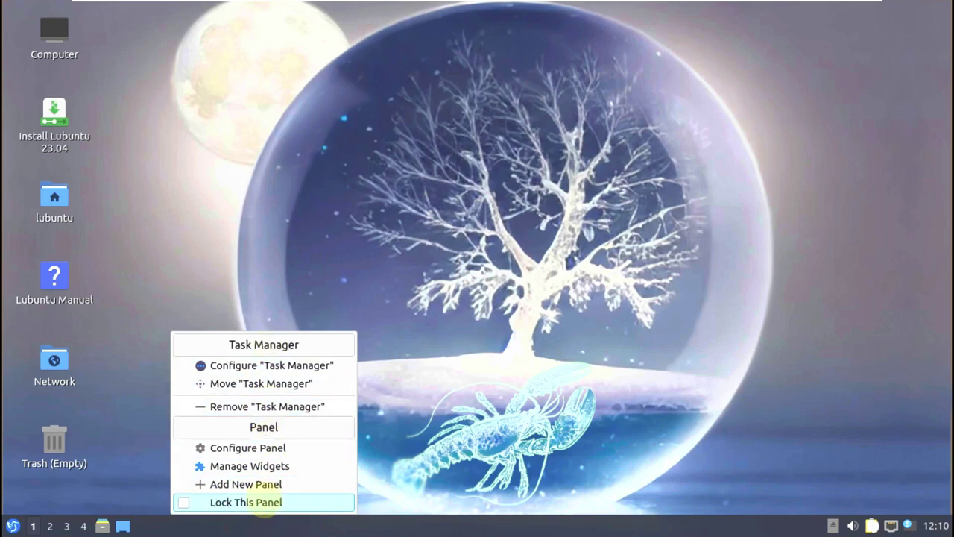
pyautogui.click(330, 206)
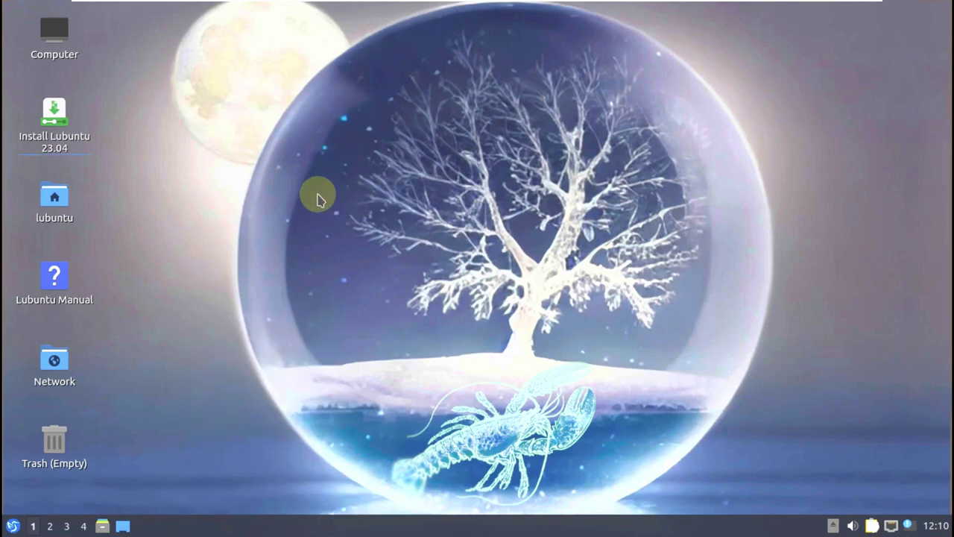
# - Launch QTerminal from System Tools in the application menu
pyautogui.click(13, 528)
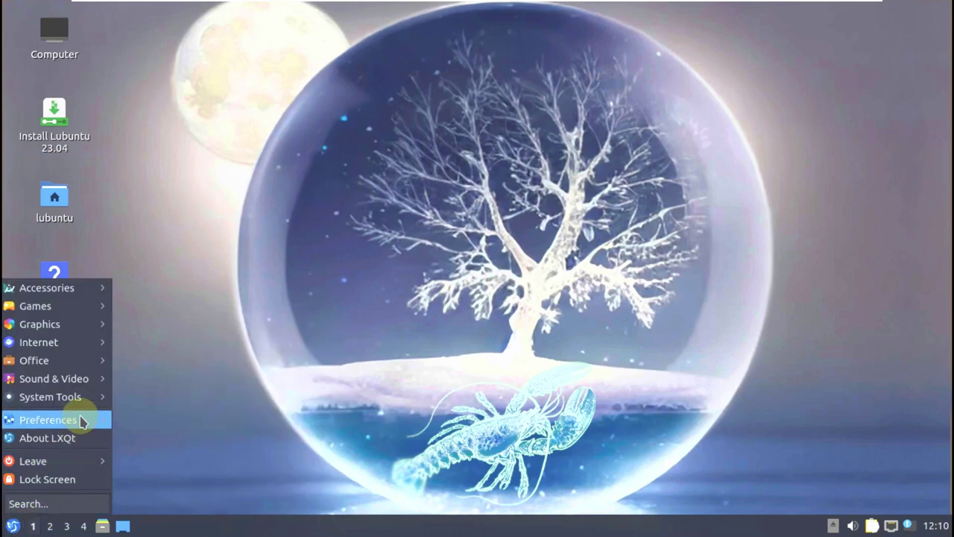
pyautogui.moveTo(82, 421)
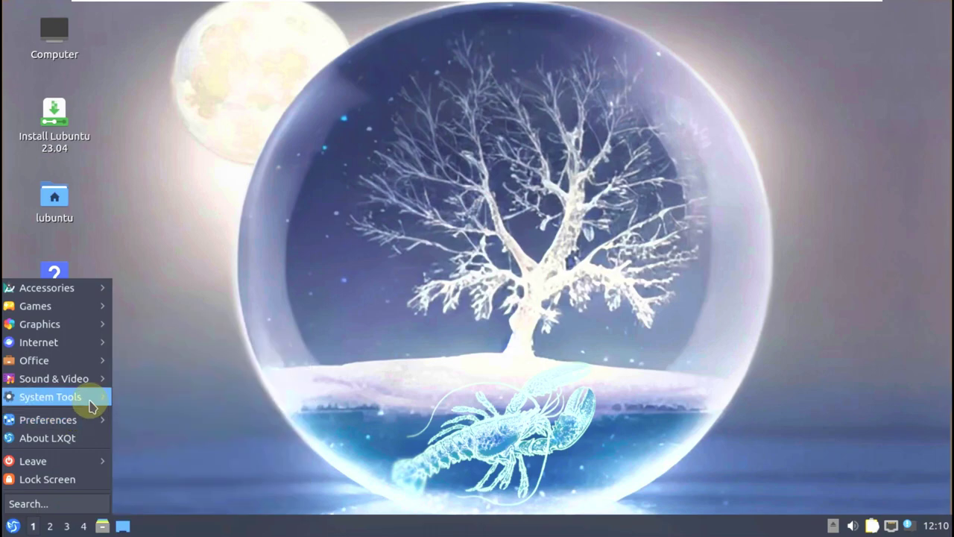
pyautogui.moveTo(89, 403)
pyautogui.click(169, 451)
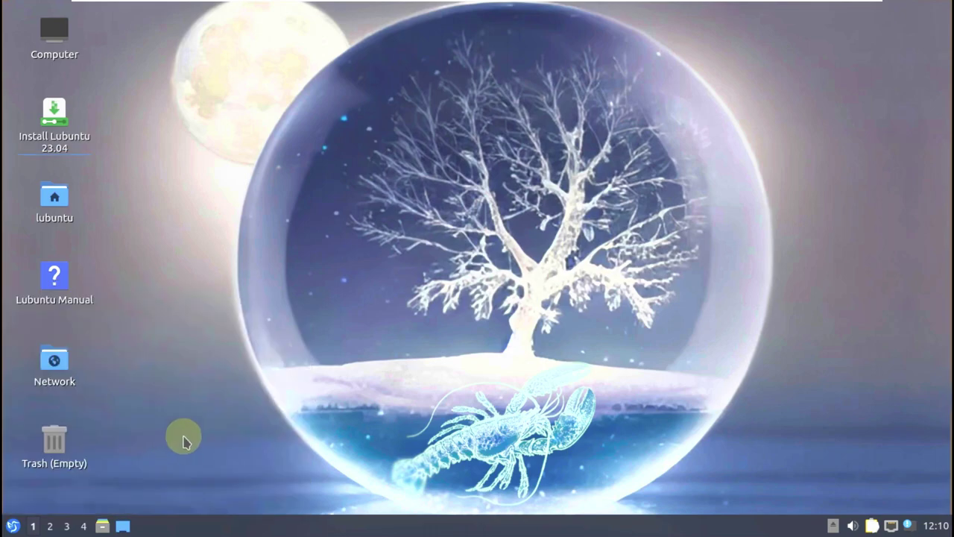
pyautogui.click(367, 68)
# - Check QTerminal's About and About Qt details, then close both
pyautogui.click(388, 87)
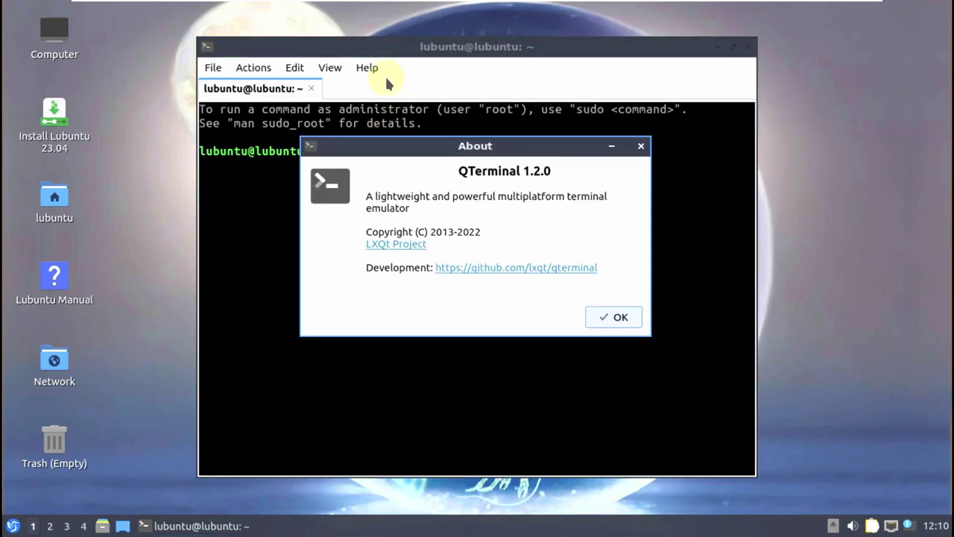
pyautogui.click(609, 316)
pyautogui.click(364, 68)
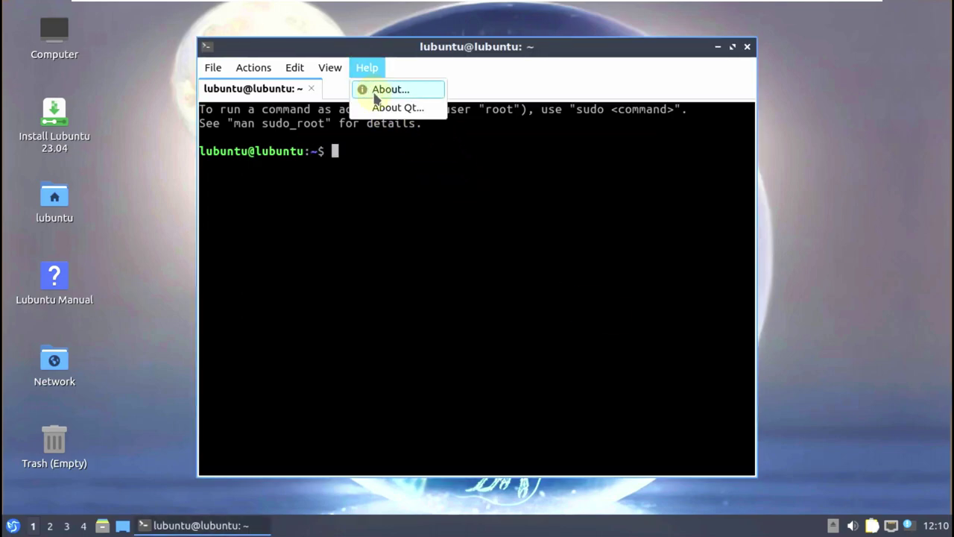
pyautogui.click(386, 108)
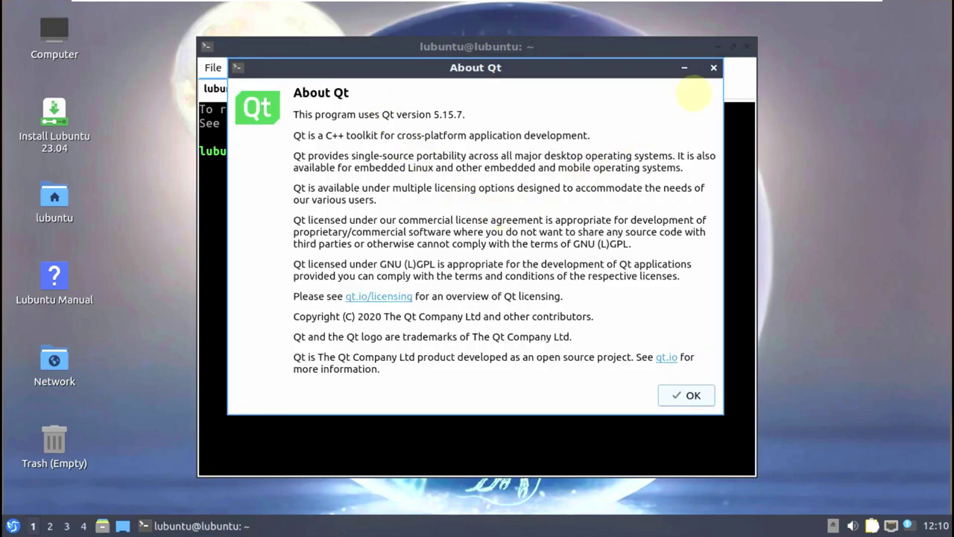
pyautogui.click(713, 70)
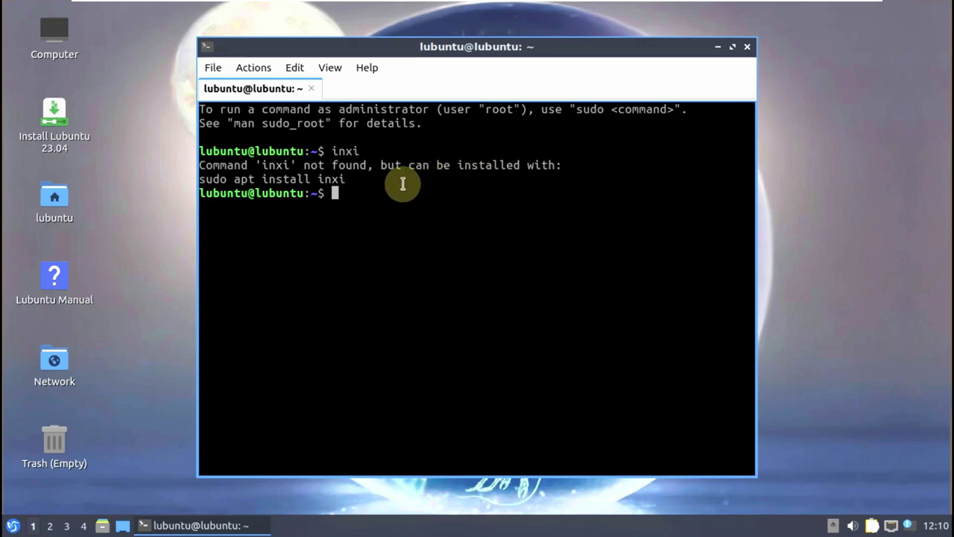
# - Copy the suggested 'sudo apt install inxi' command for pasting at the prompt
pyautogui.moveTo(347, 179); pyautogui.dragTo(149, 176)
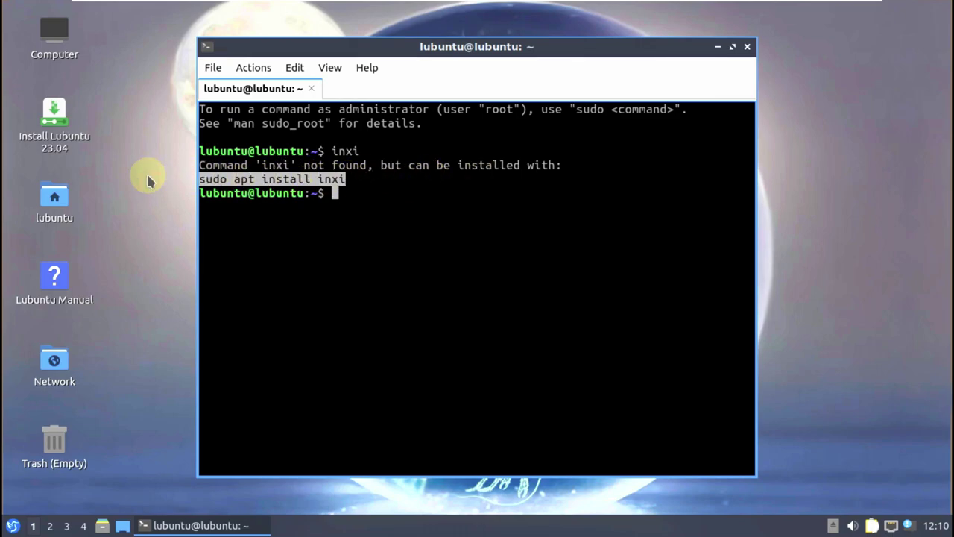
pyautogui.rightClick(279, 187)
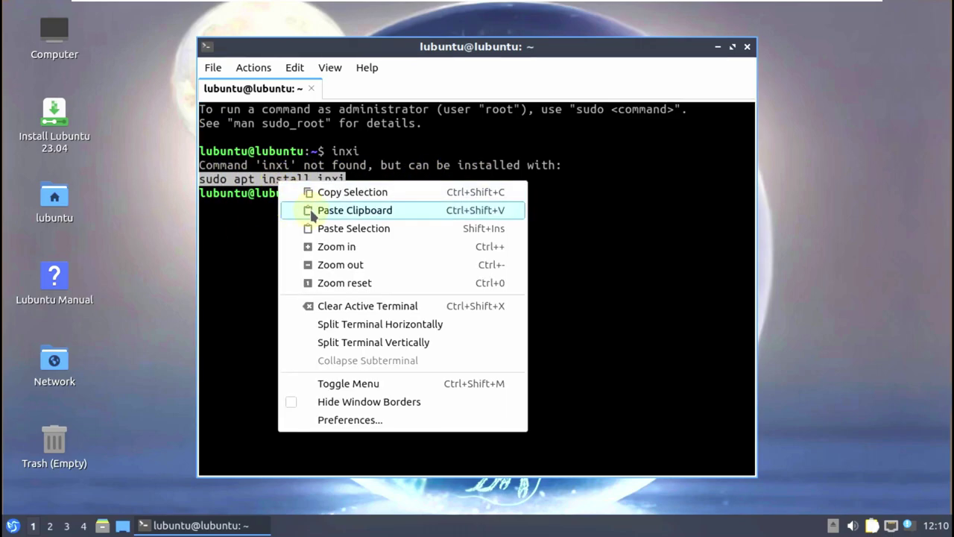
pyautogui.click(306, 193)
pyautogui.rightClick(342, 193)
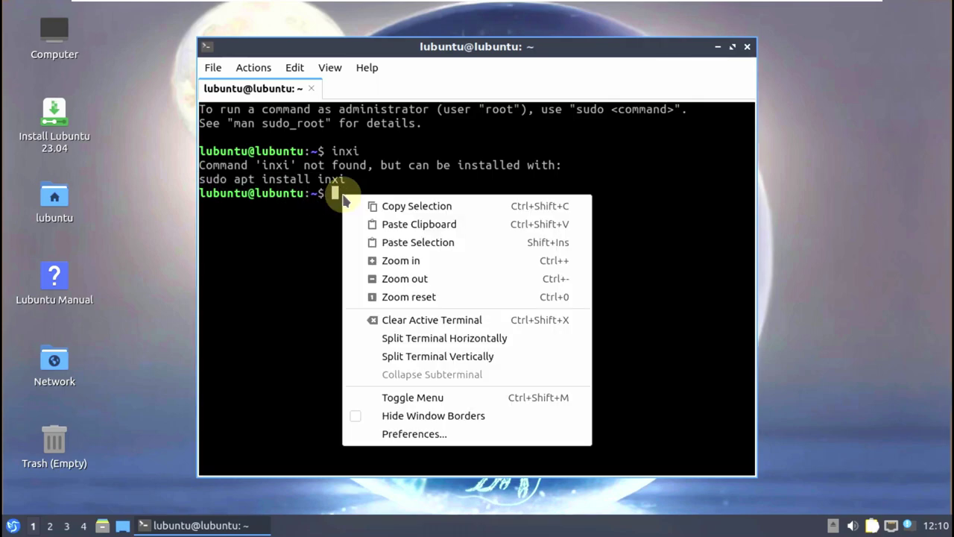
# - Paste and run 'sudo apt install inxi', confirm with y, and maximize the terminal
pyautogui.click(385, 241)
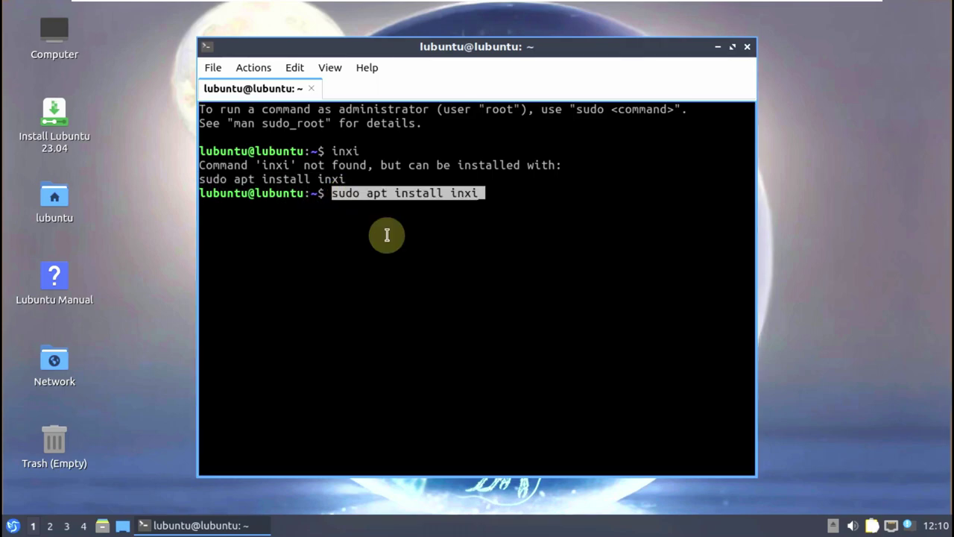
pyautogui.press('Return')
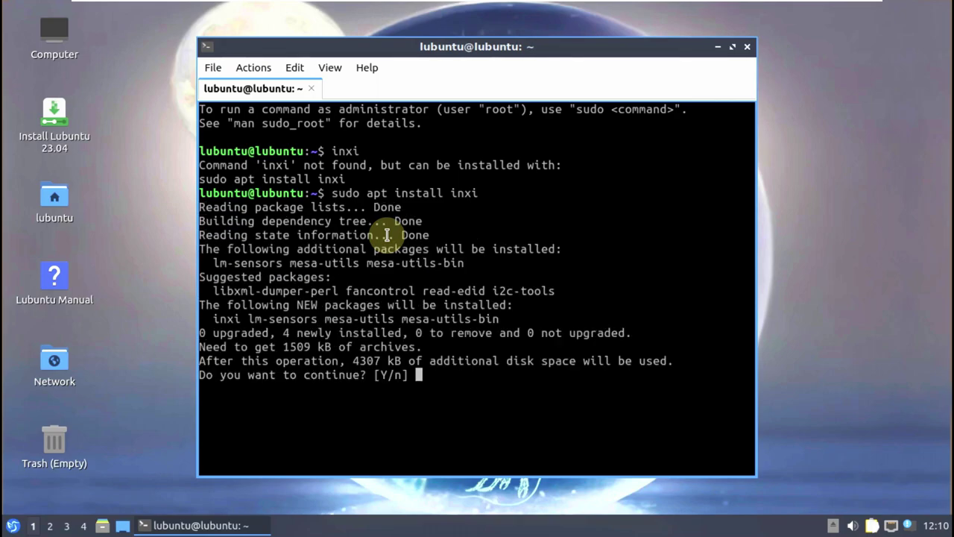
pyautogui.write('y')
pyautogui.press('Return')
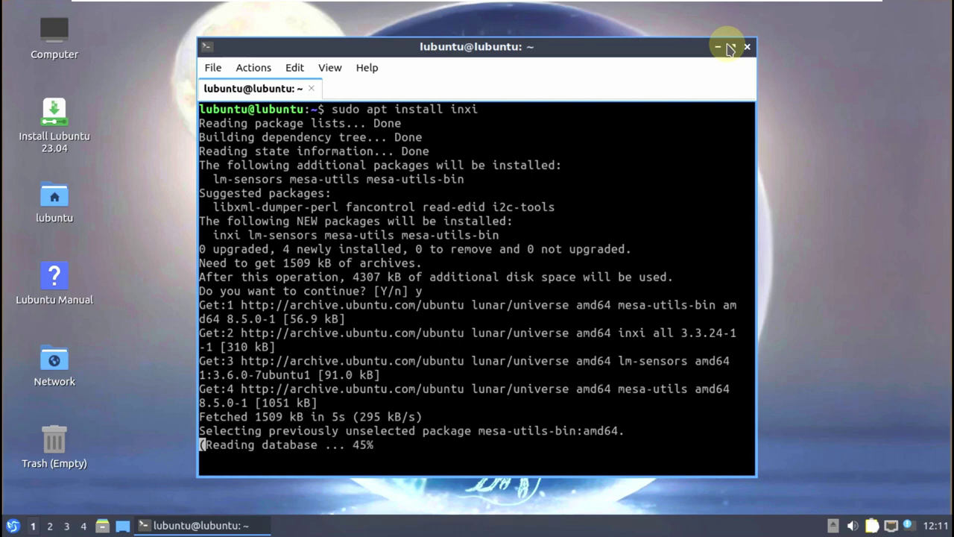
pyautogui.click(732, 47)
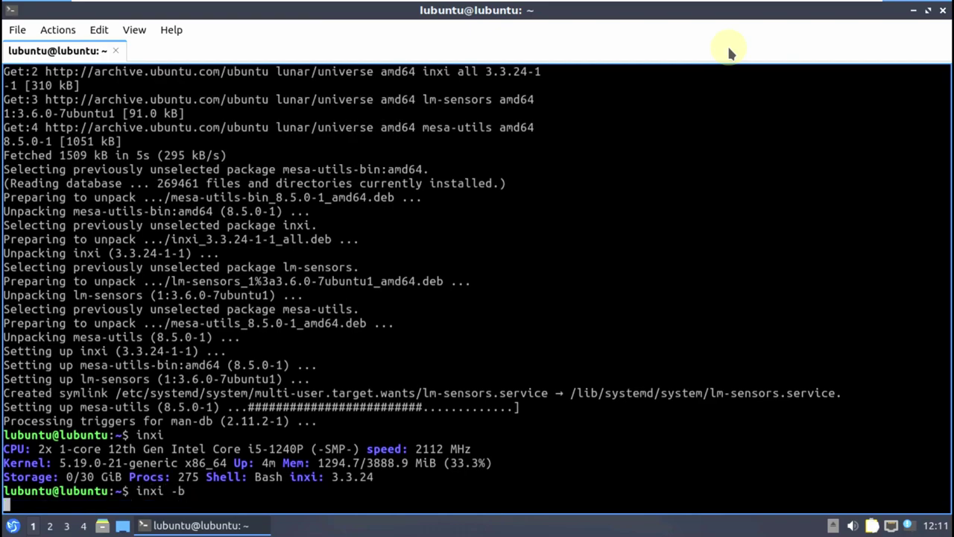
# - Run inxi -b, inxi -G and neofetch to show system and graphics details
pyautogui.press('Return')
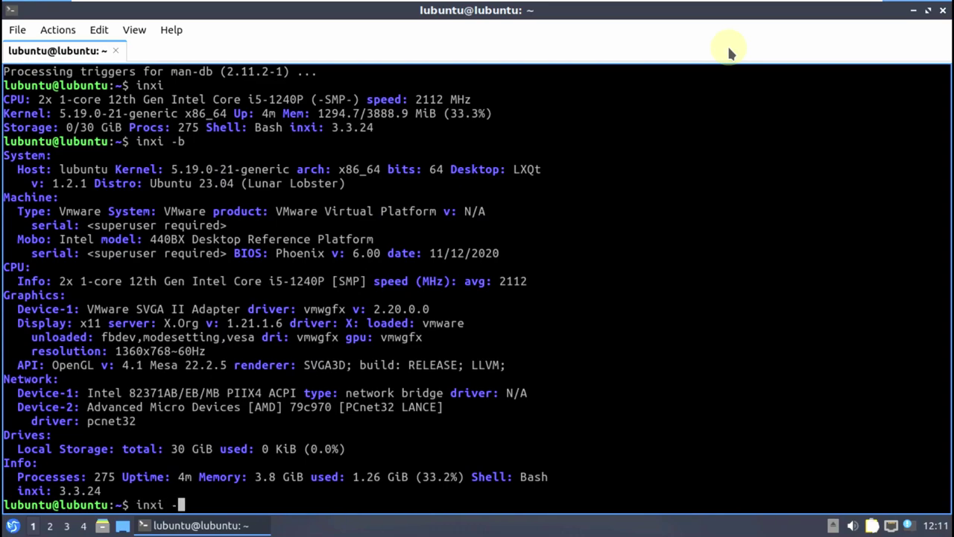
pyautogui.press('Return')
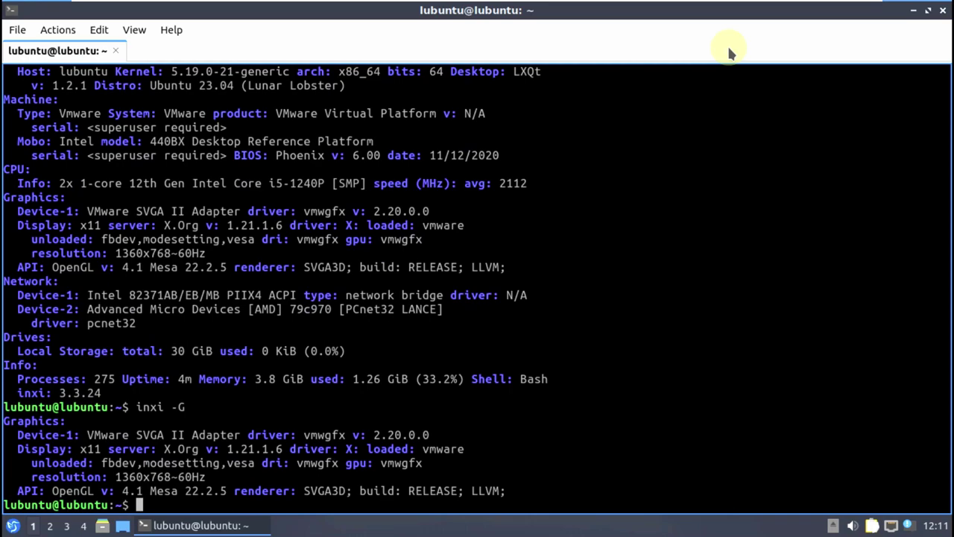
pyautogui.write('neofetch')
pyautogui.press('Return')
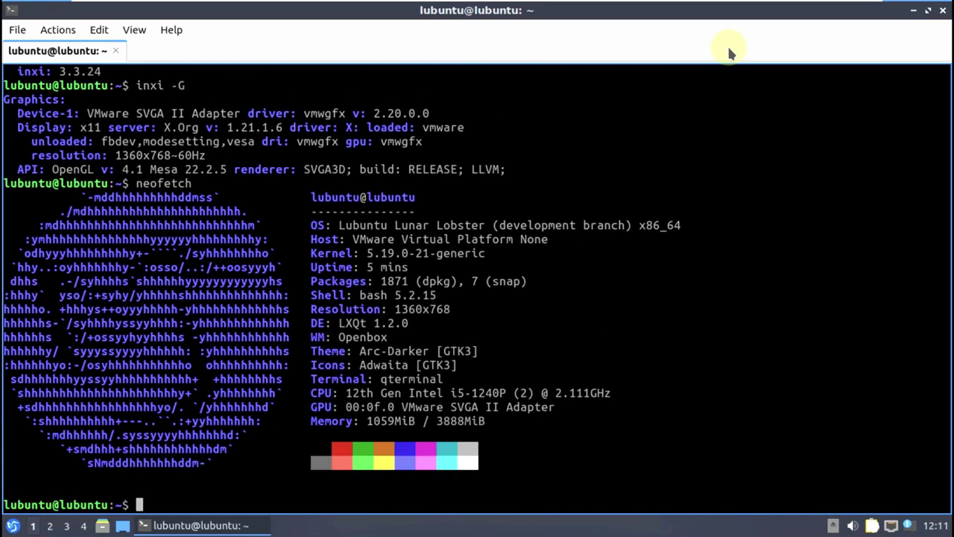
# - Show the release and kernel with cat /etc/issue, uname -a and uname -r
pyautogui.write('cat /etc/issue')
pyautogui.press('Return')
pyautogui.write('uname -a')
pyautogui.press('Return')
pyautogui.write('uname -r')
pyautogui.press('Return')
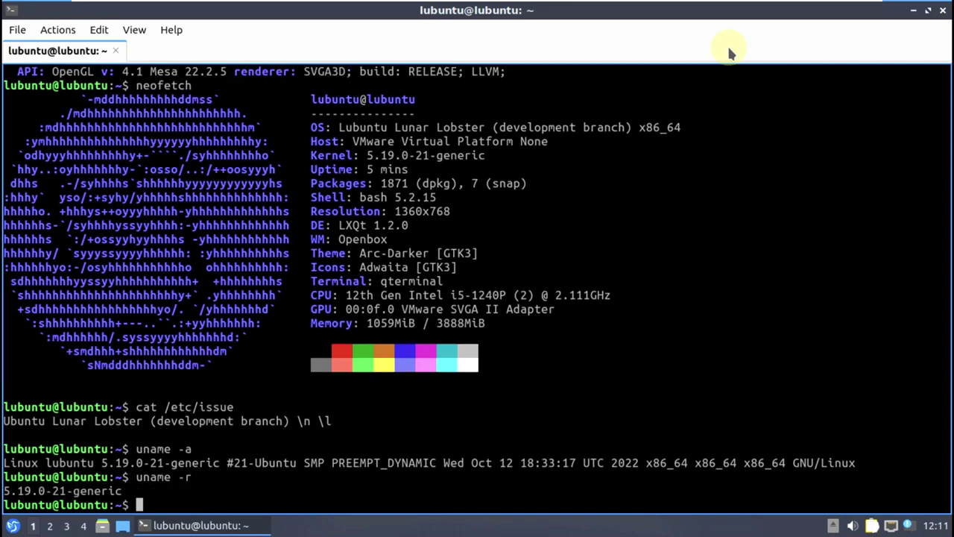
# - Browse processes in htop's tree view, then close the terminal window
pyautogui.write('htop')
pyautogui.press('Return')
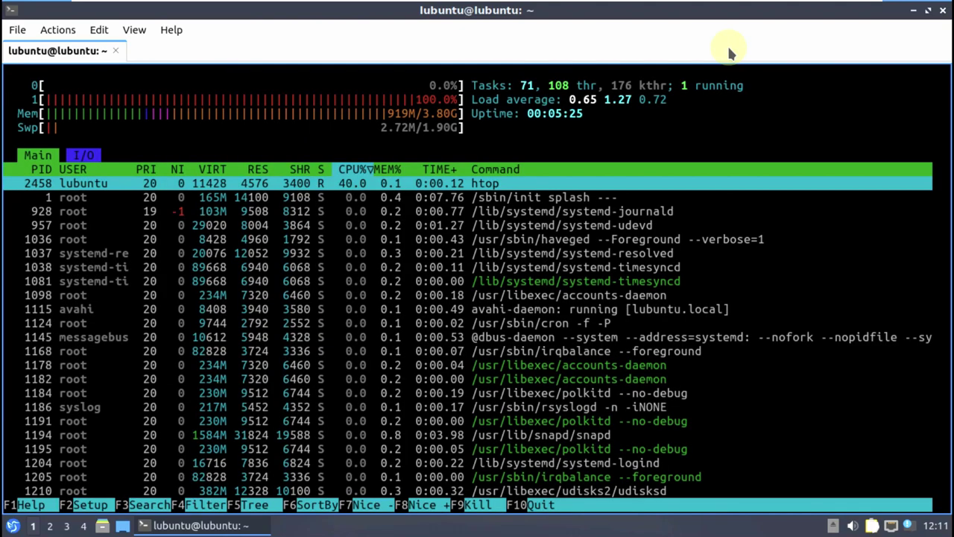
pyautogui.press('F5')
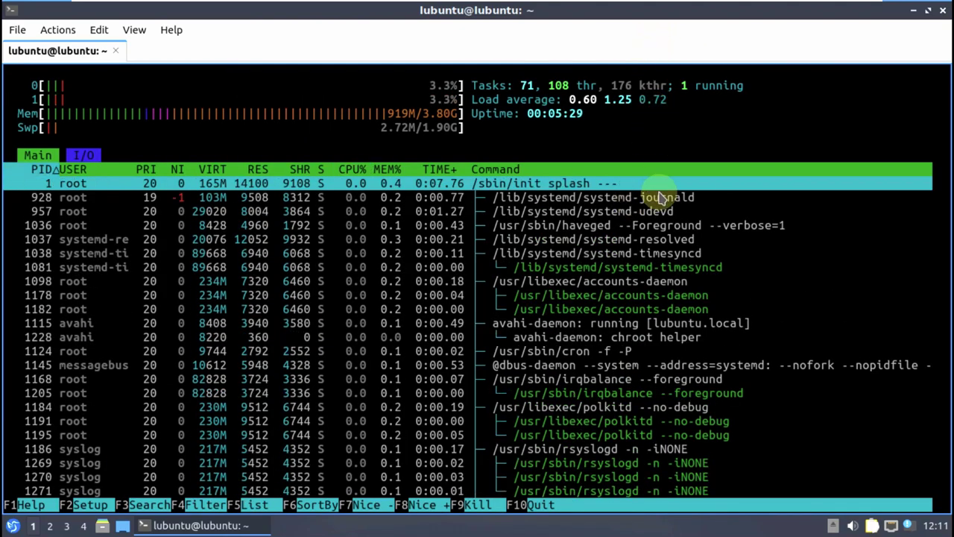
pyautogui.scroll(-10, 661, 245)
pyautogui.scroll(-8, 663, 246)
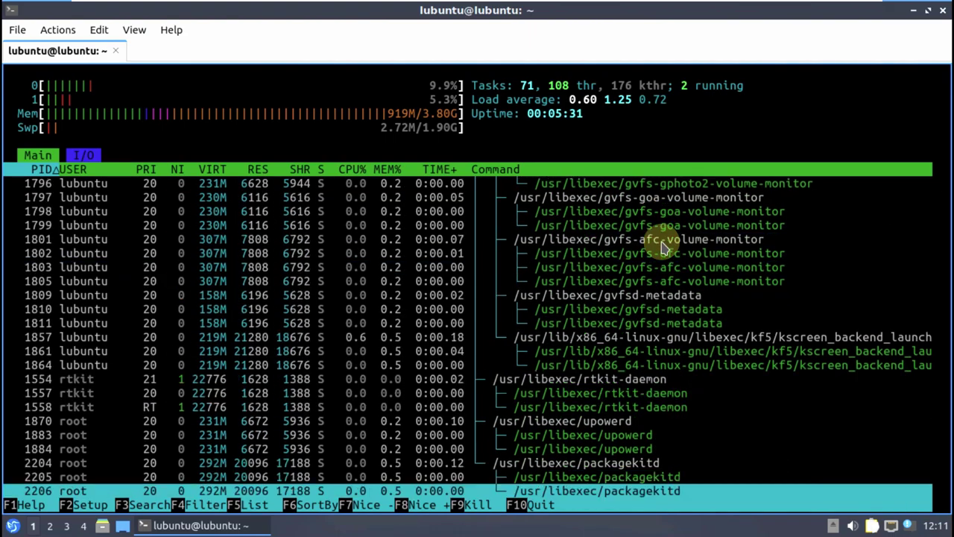
pyautogui.click(176, 31)
pyautogui.click(942, 12)
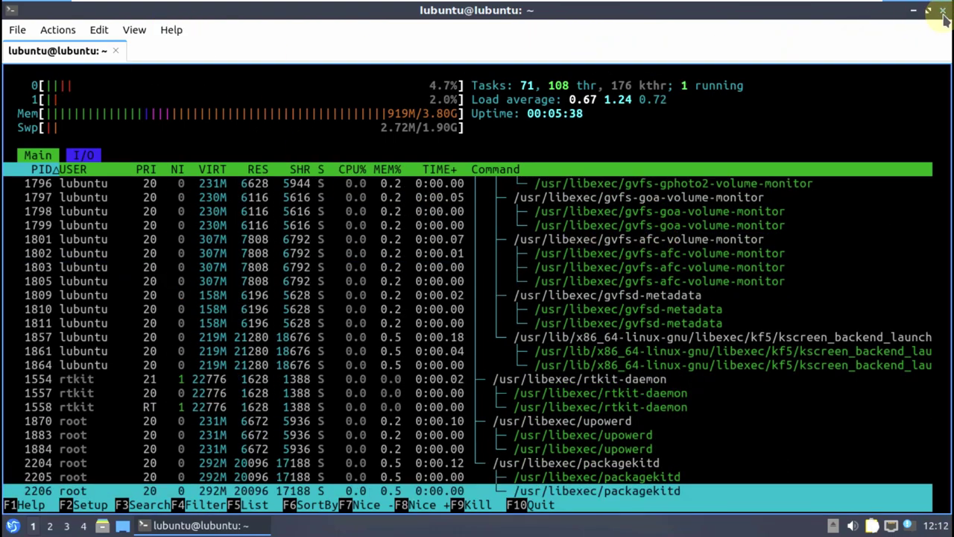
pyautogui.click(942, 12)
# - Confirm exiting the terminal and open the Background page of Desktop Preferences
pyautogui.click(455, 256)
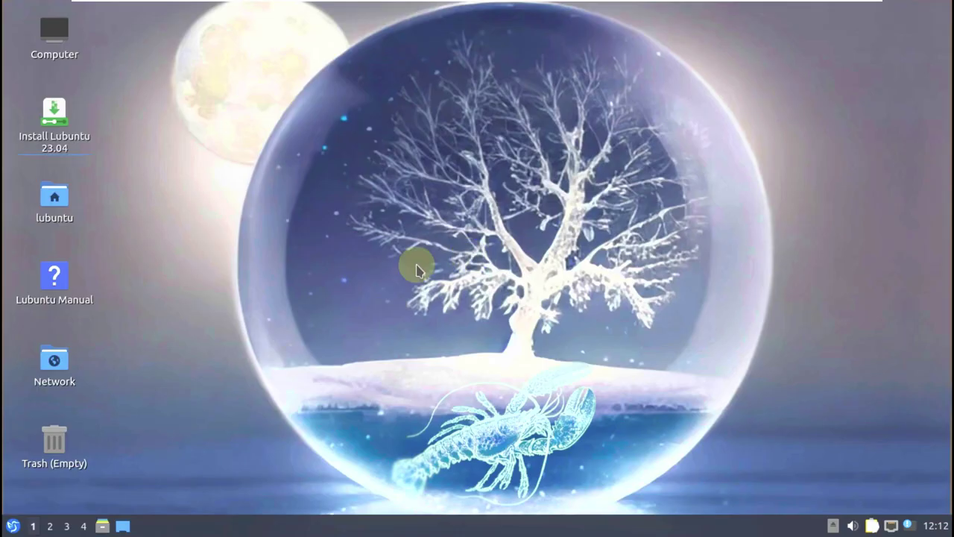
pyautogui.rightClick(268, 136)
pyautogui.click(358, 341)
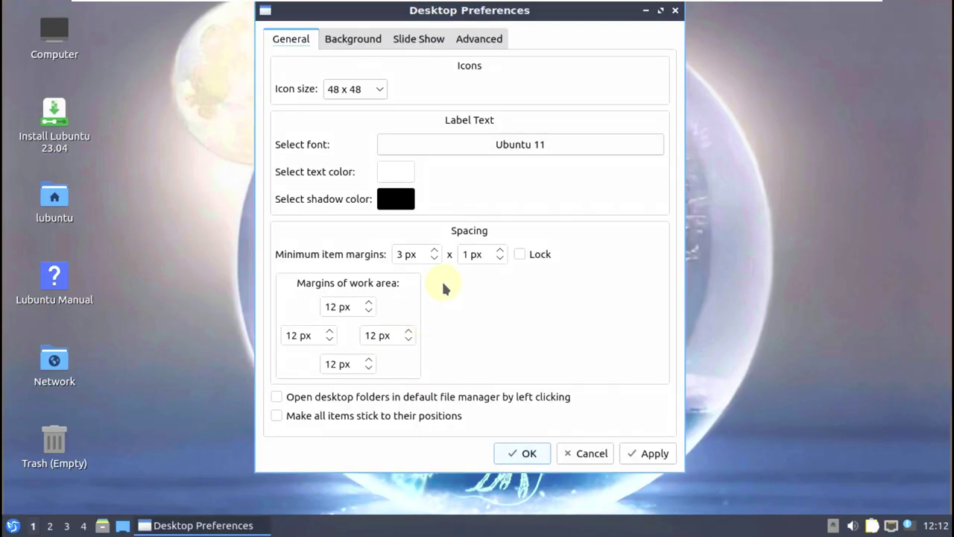
pyautogui.click(367, 41)
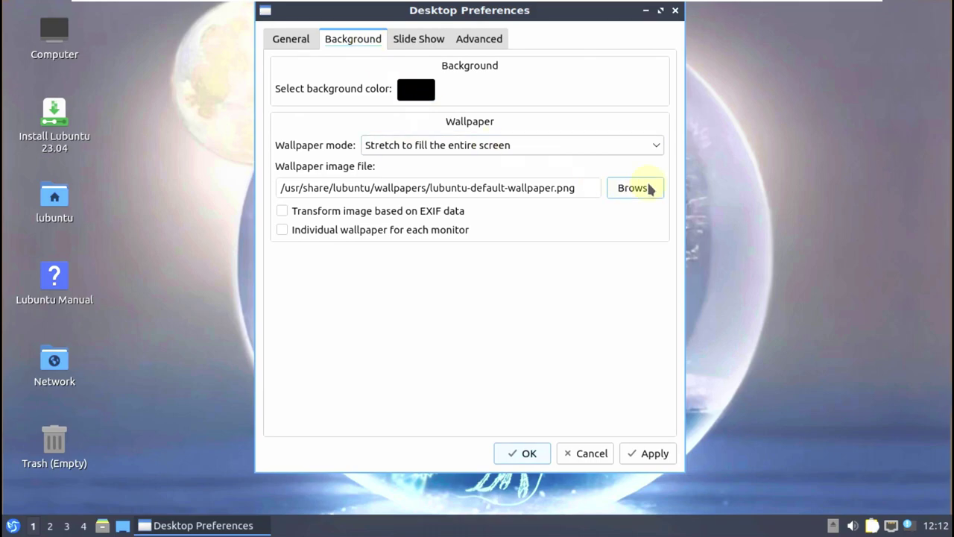
# - Set the wallpaper to 2004-lubuntu-solid-humming.jpeg, apply it, and open the home folder
pyautogui.click(633, 188)
pyautogui.scroll(5, 679, 204)
pyautogui.scroll(-3, 681, 202)
pyautogui.scroll(1, 631, 212)
pyautogui.scroll(2, 631, 212)
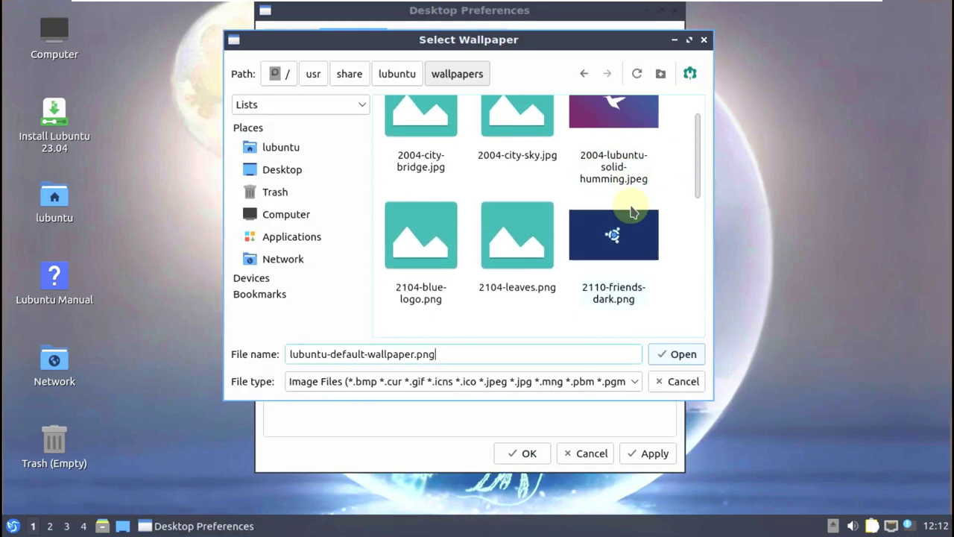
pyautogui.click(622, 145)
pyautogui.click(682, 354)
pyautogui.click(641, 452)
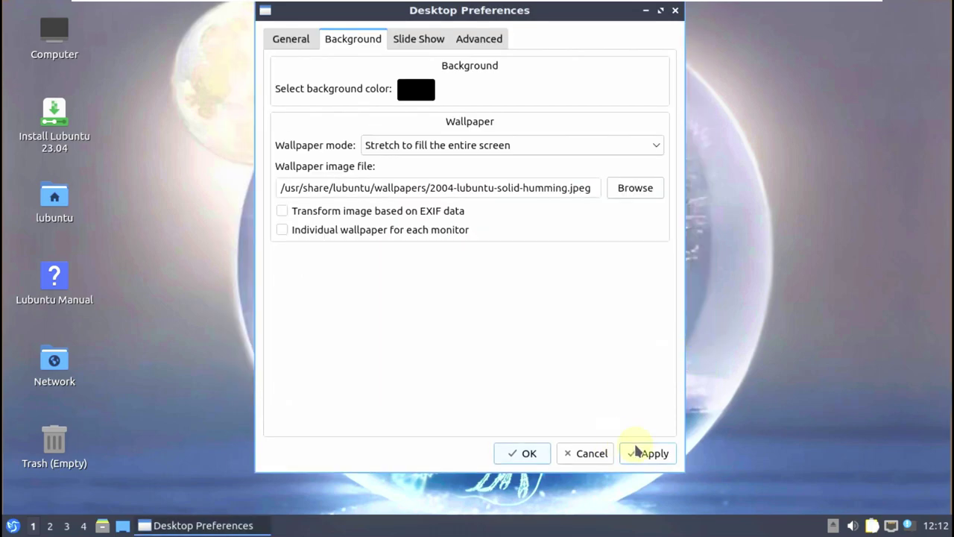
pyautogui.click(513, 454)
pyautogui.click(102, 526)
# - View the file manager's About dialog, then close the home folder window
pyautogui.click(508, 110)
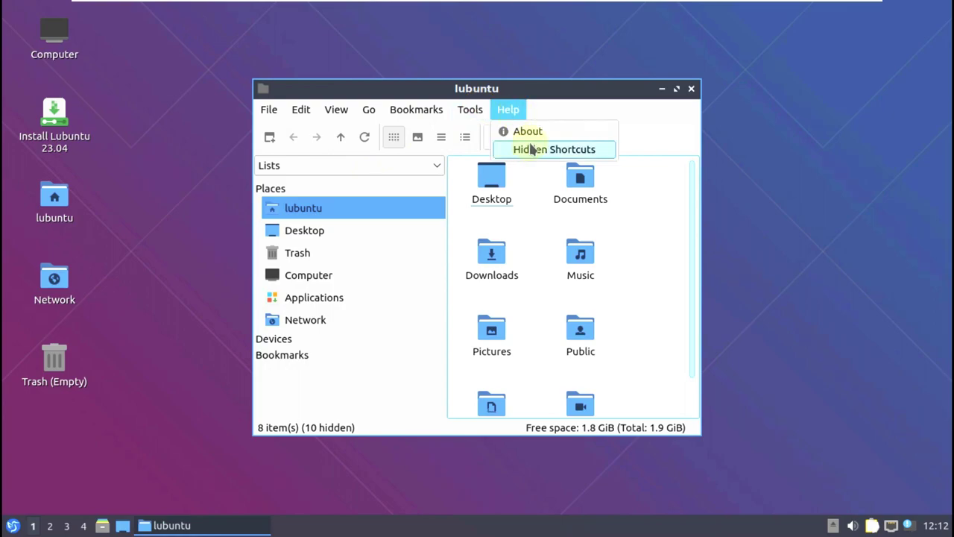
pyautogui.click(531, 129)
pyautogui.click(617, 122)
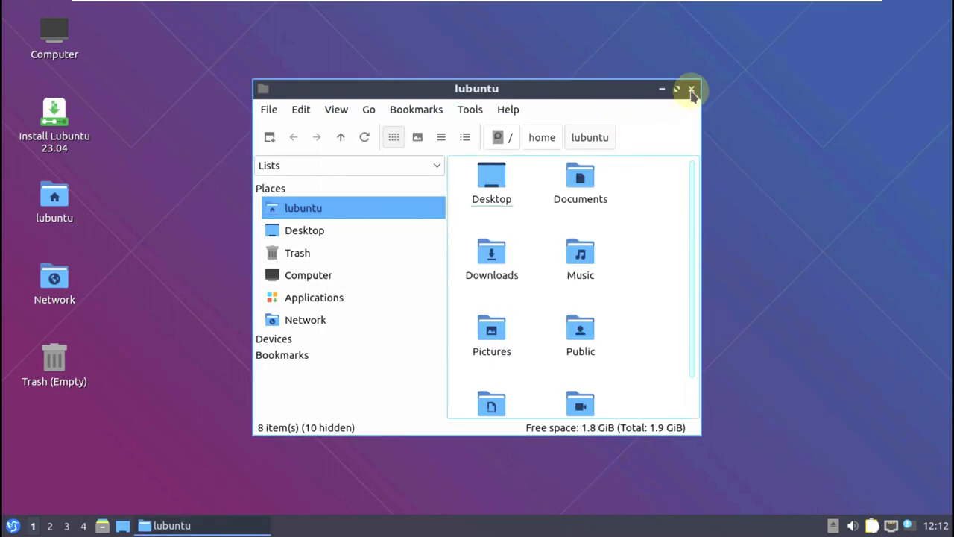
pyautogui.click(690, 89)
# - Check the calendar and clear all notifications from the history
pyautogui.click(935, 526)
pyautogui.click(943, 525)
pyautogui.click(911, 525)
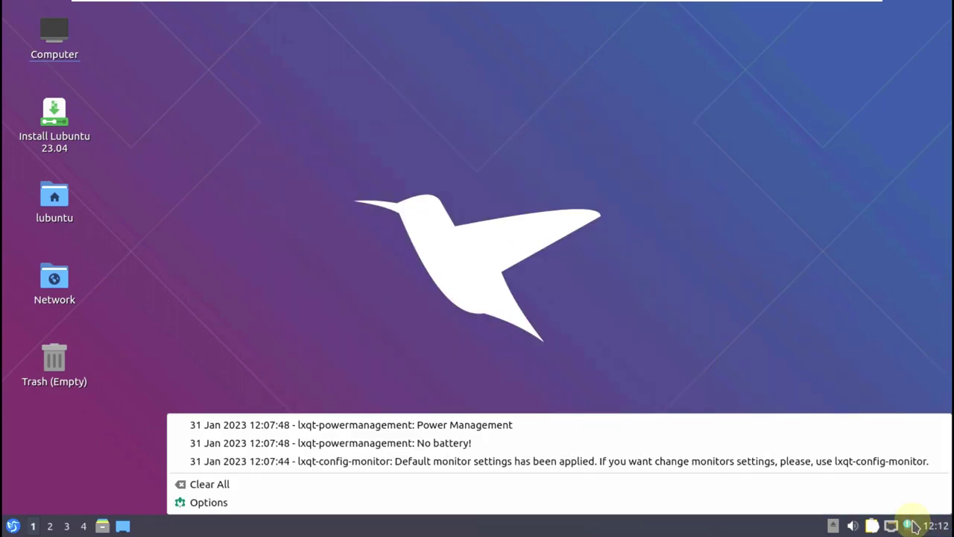
pyautogui.click(507, 484)
# - Look over the network, clipboard, volume and live media tray menus
pyautogui.click(909, 525)
pyautogui.click(909, 525)
pyautogui.click(890, 525)
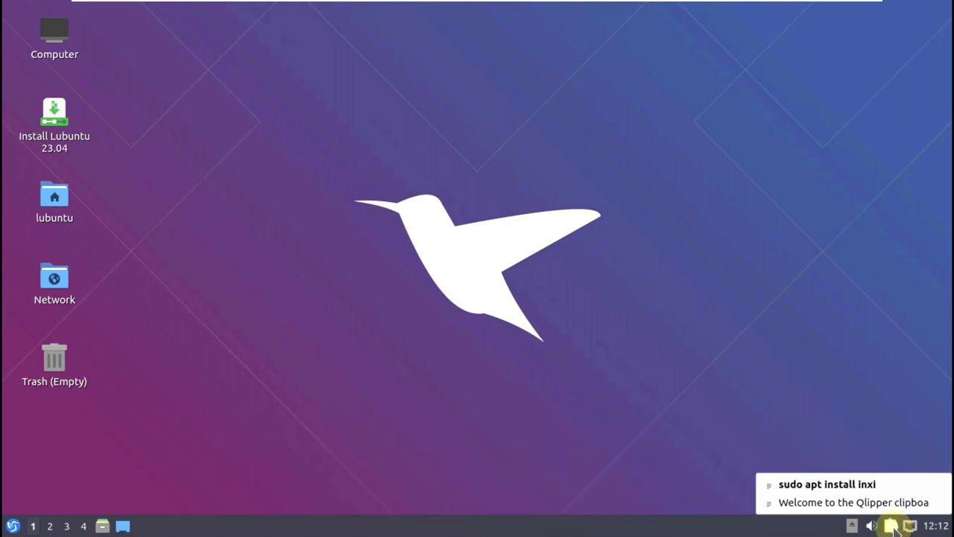
pyautogui.click(870, 526)
pyautogui.click(851, 526)
pyautogui.click(856, 526)
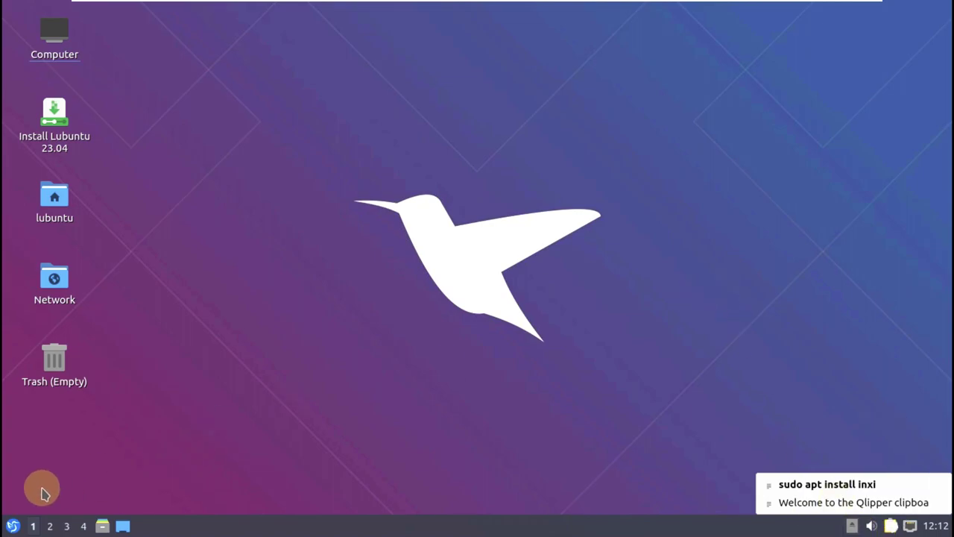
# - Show the System Tools list in the application menu
pyautogui.click(13, 525)
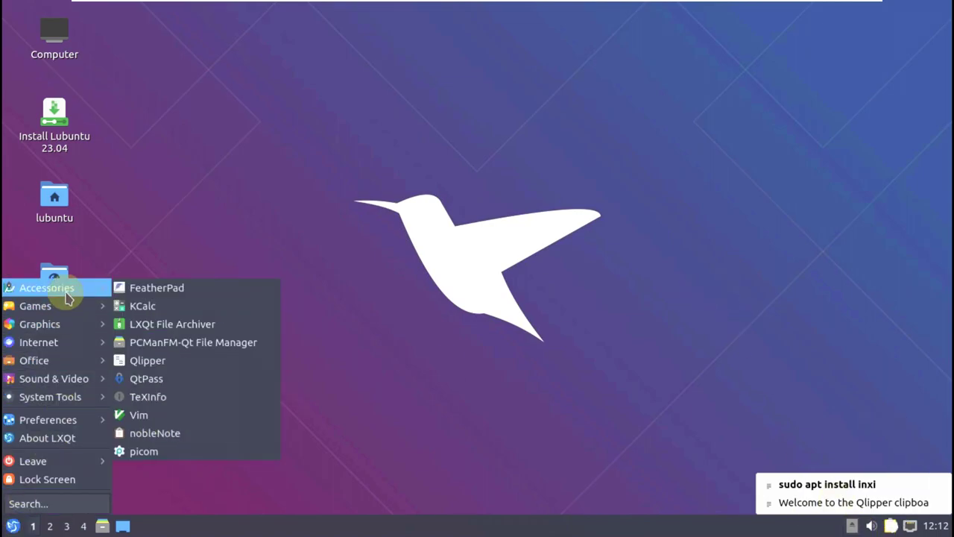
pyautogui.moveTo(78, 328)
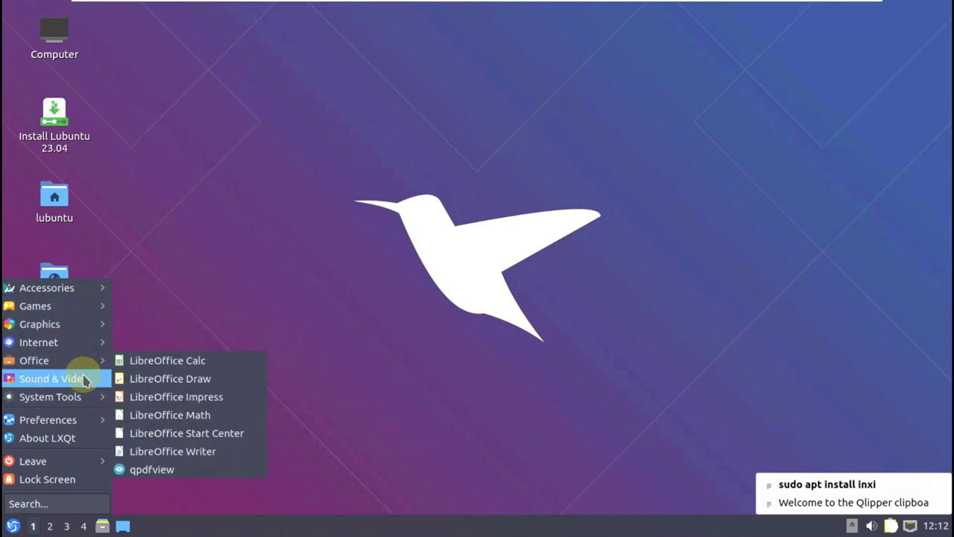
pyautogui.moveTo(84, 405)
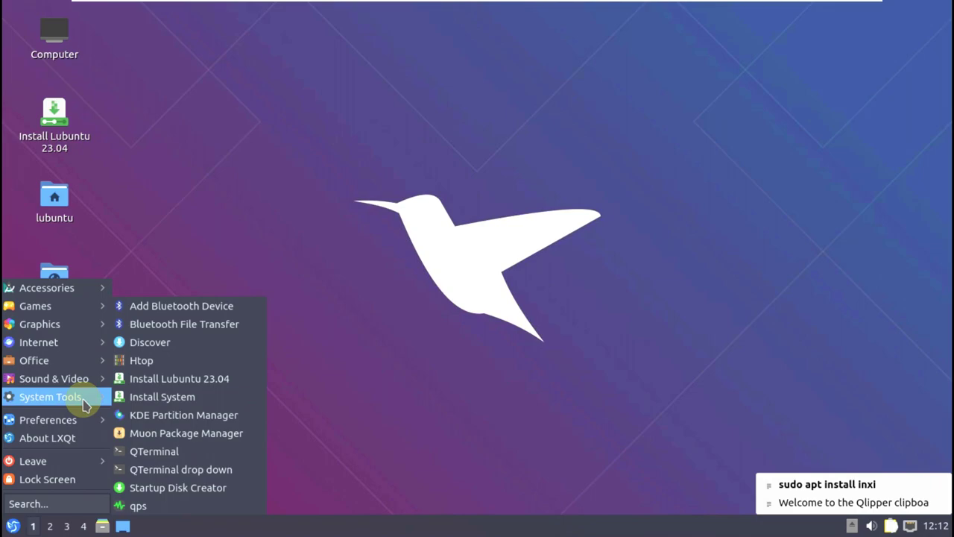
pyautogui.moveTo(84, 421)
pyautogui.moveTo(168, 331)
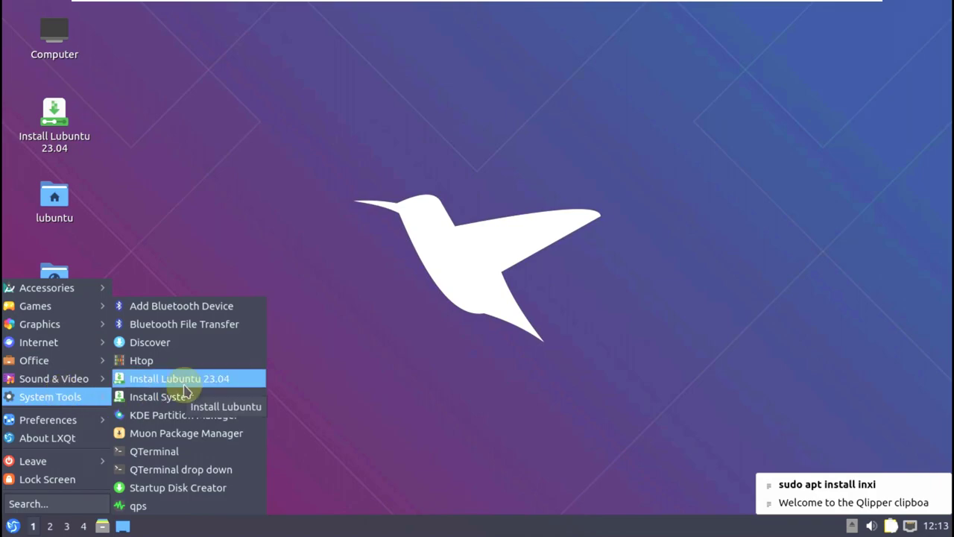
# - Launch the Lubuntu 23.04 installer in American English and set the timezone to Los Angeles
pyautogui.click(185, 387)
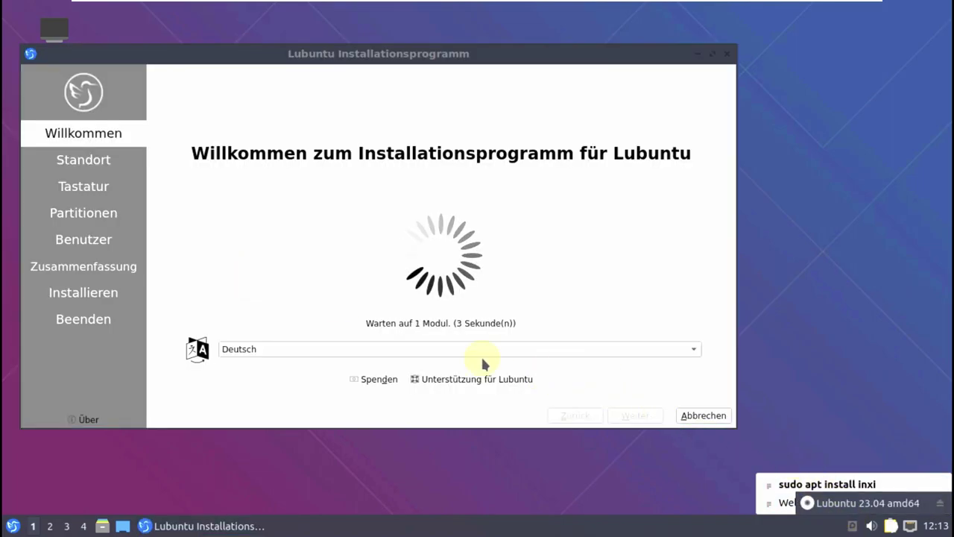
pyautogui.click(410, 347)
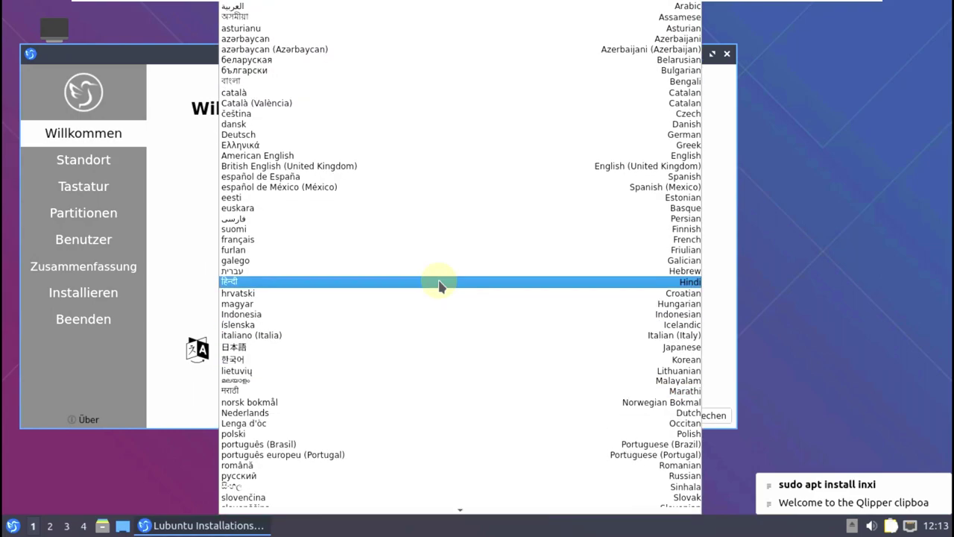
pyautogui.click(347, 158)
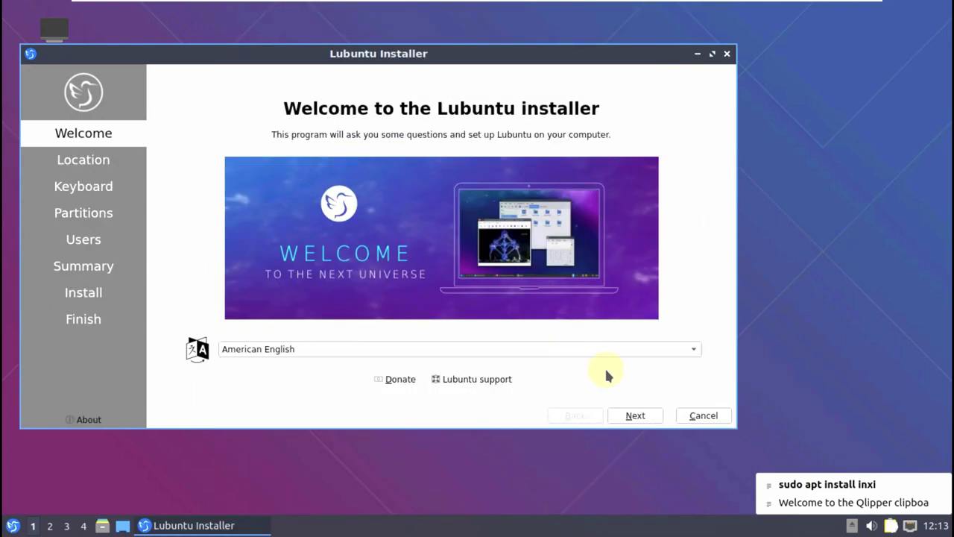
pyautogui.click(635, 416)
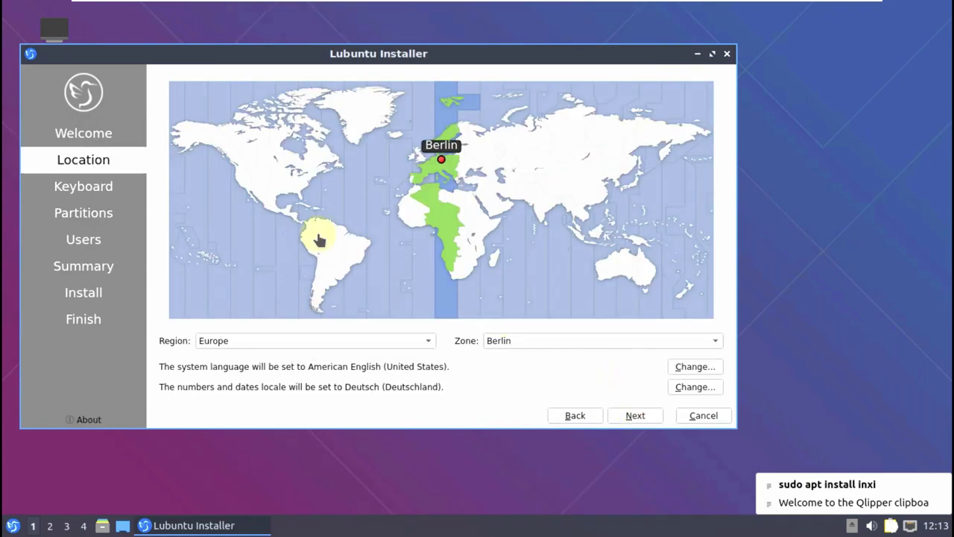
pyautogui.click(240, 183)
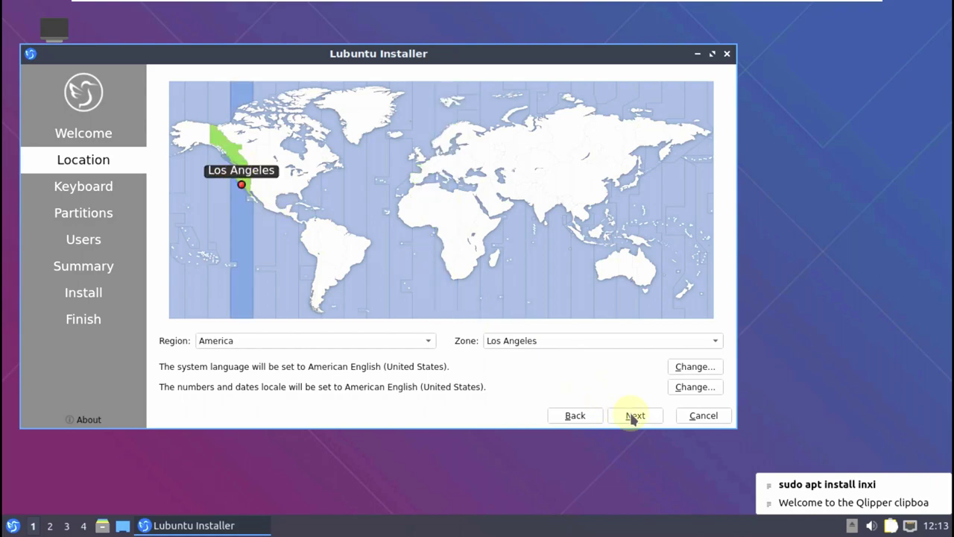
pyautogui.click(633, 416)
# - Keep the default keyboard model, then choose Erase disk with swap to file
pyautogui.click(403, 236)
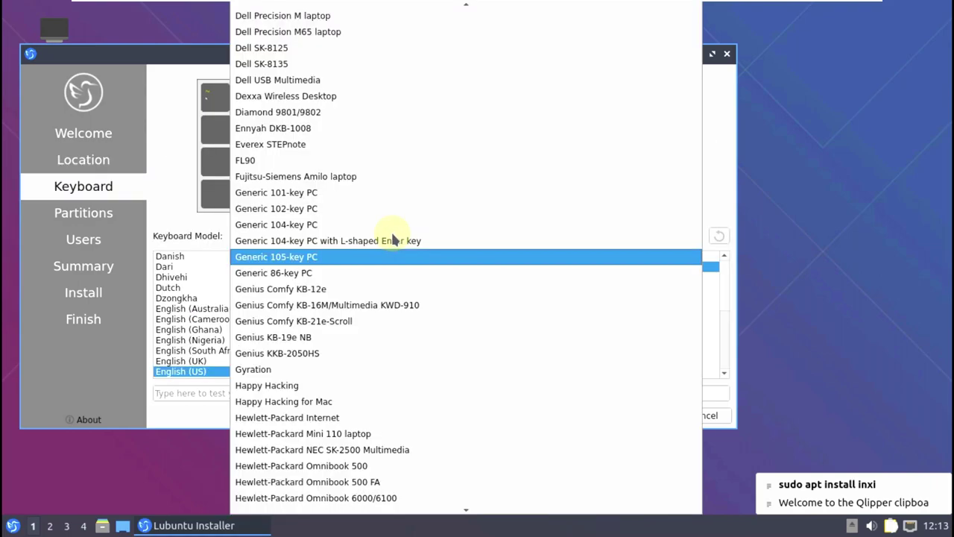
pyautogui.press('Escape')
pyautogui.click(635, 416)
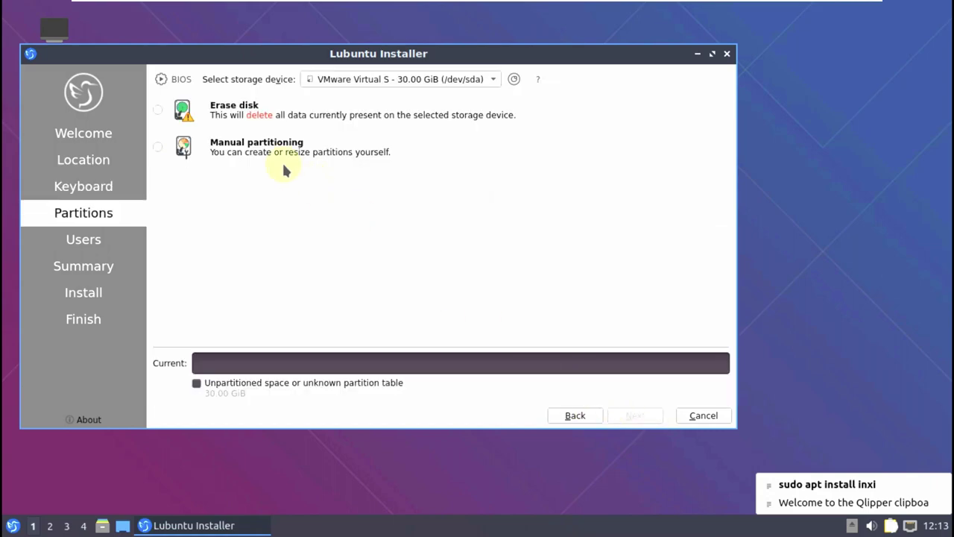
pyautogui.click(158, 110)
pyautogui.click(250, 147)
pyautogui.click(323, 153)
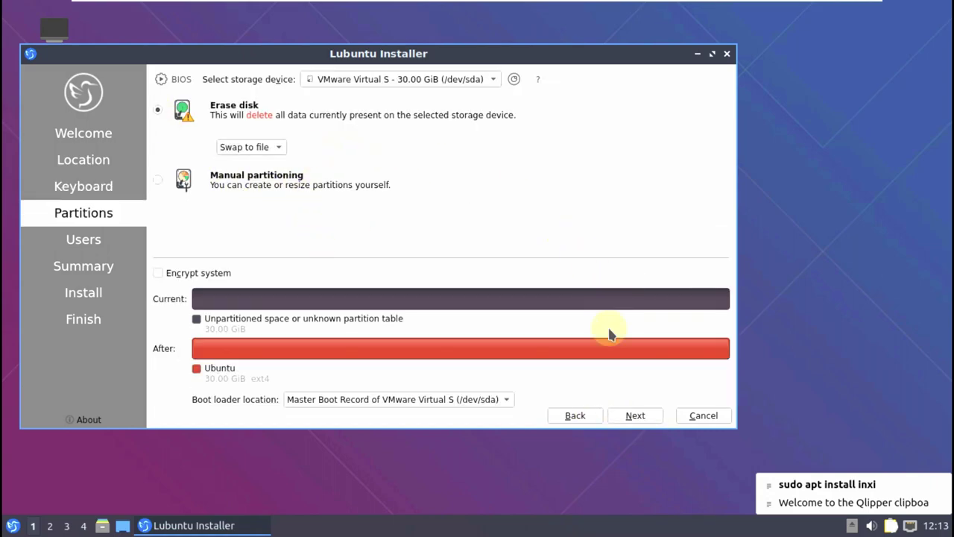
pyautogui.click(635, 418)
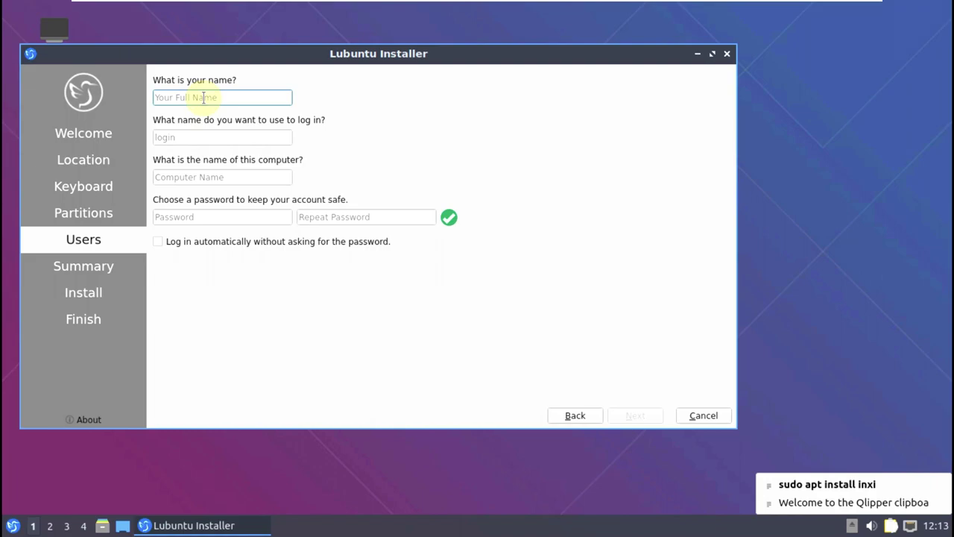
# - Enter the account name and strip the -vmwarevirtualplatform suffix from the computer name
pyautogui.write('runboxing')
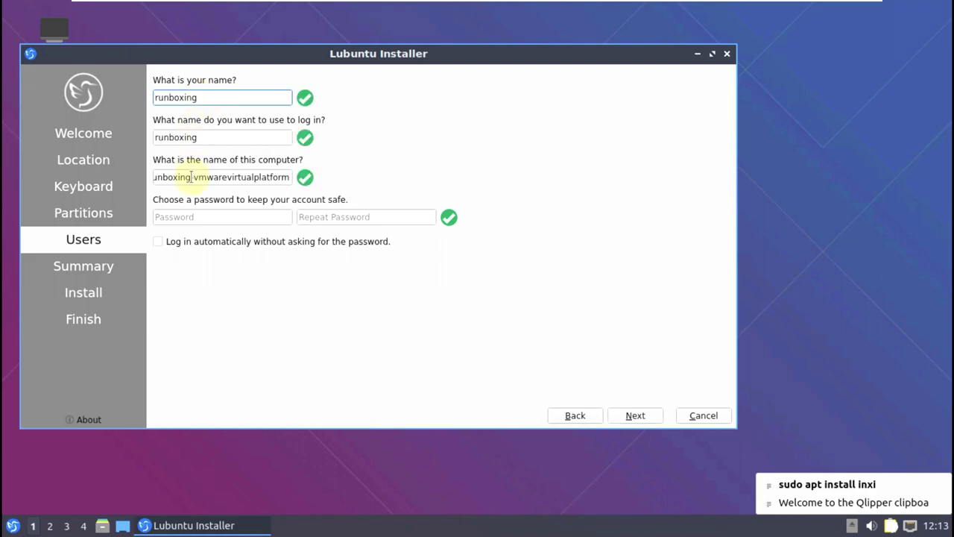
pyautogui.moveTo(192, 176); pyautogui.dragTo(298, 177)
pyautogui.press('BackSpace')
# - Enter and confirm the account password, enable automatic login, and proceed to the summary
pyautogui.click(228, 216)
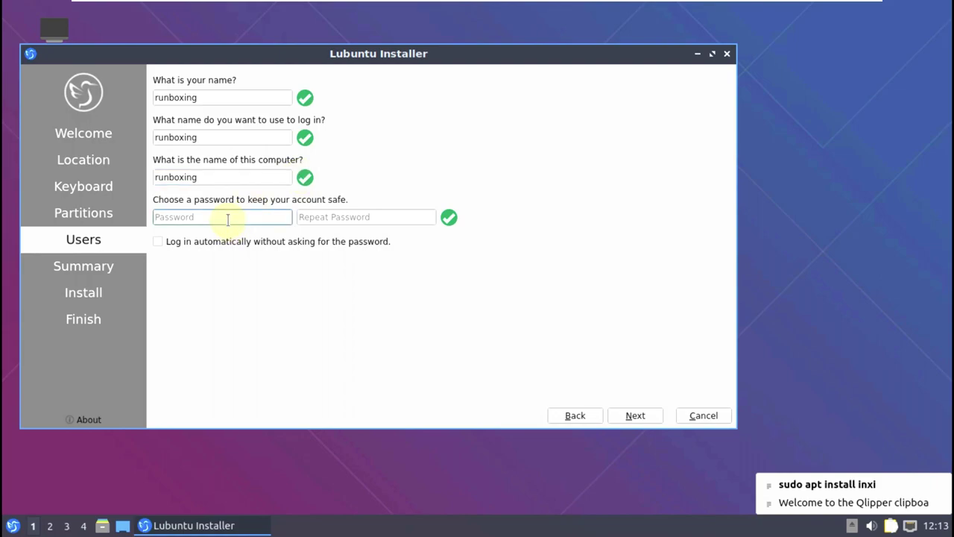
pyautogui.write('12')
pyautogui.click(305, 218)
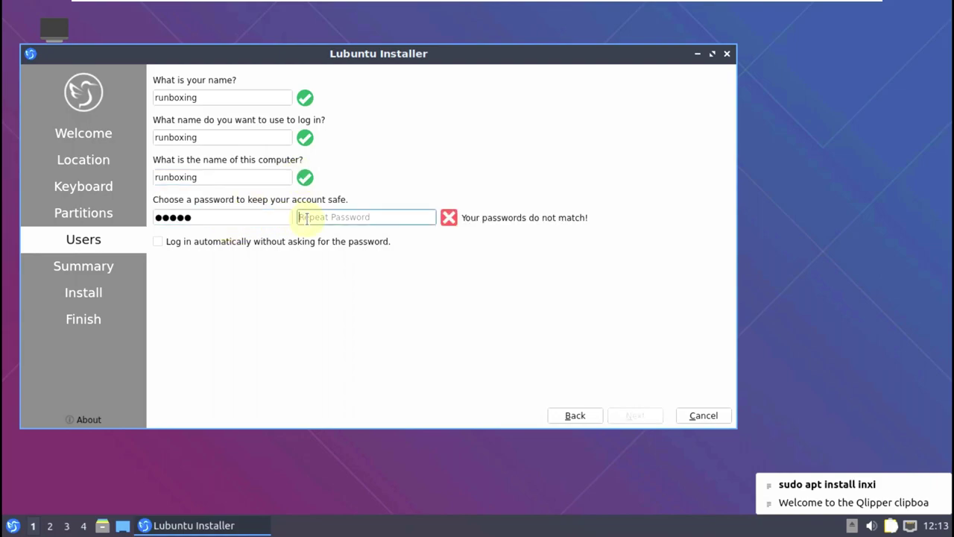
pyautogui.write('12345')
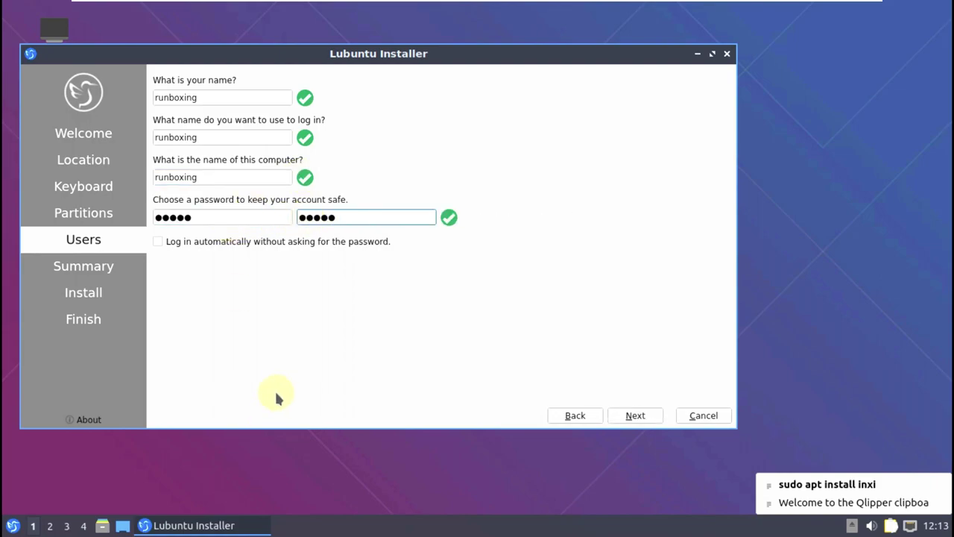
pyautogui.click(481, 321)
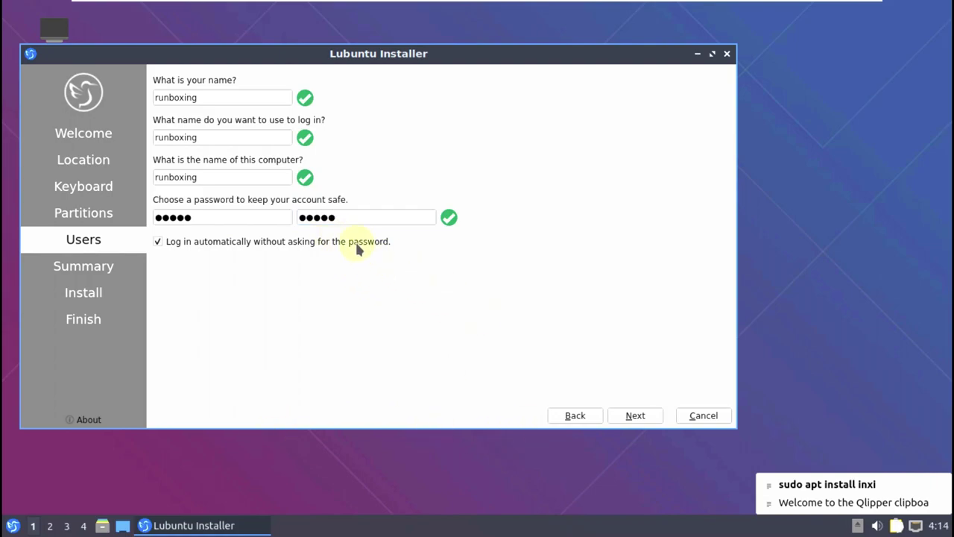
pyautogui.click(635, 416)
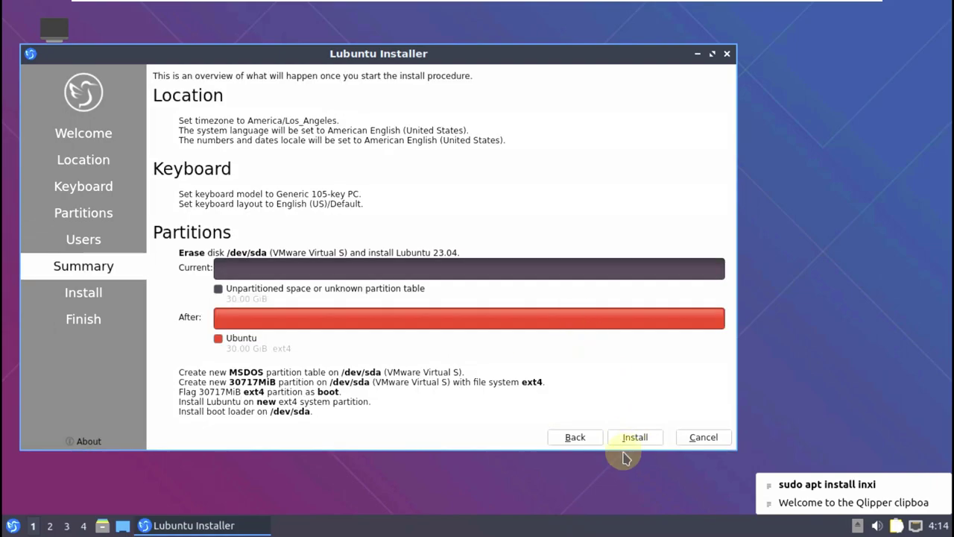
# - Quit the current installer and relaunch Install Lubuntu 23.04 from the applications menu
pyautogui.click(726, 55)
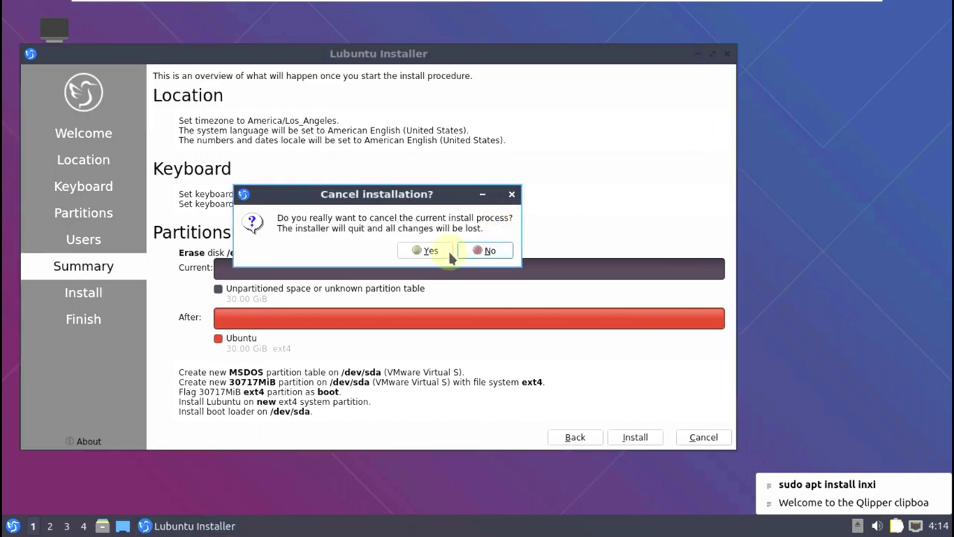
pyautogui.click(447, 253)
pyautogui.click(12, 526)
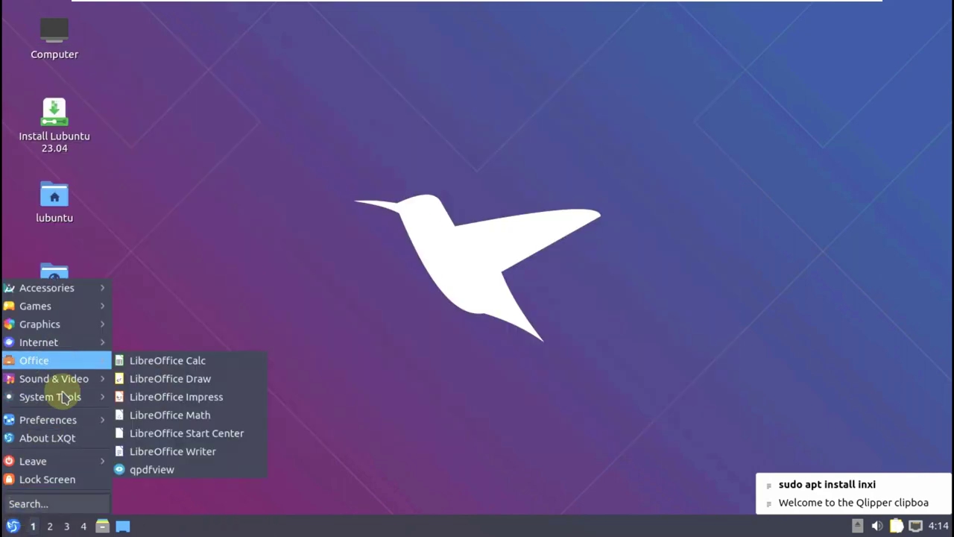
pyautogui.moveTo(73, 395)
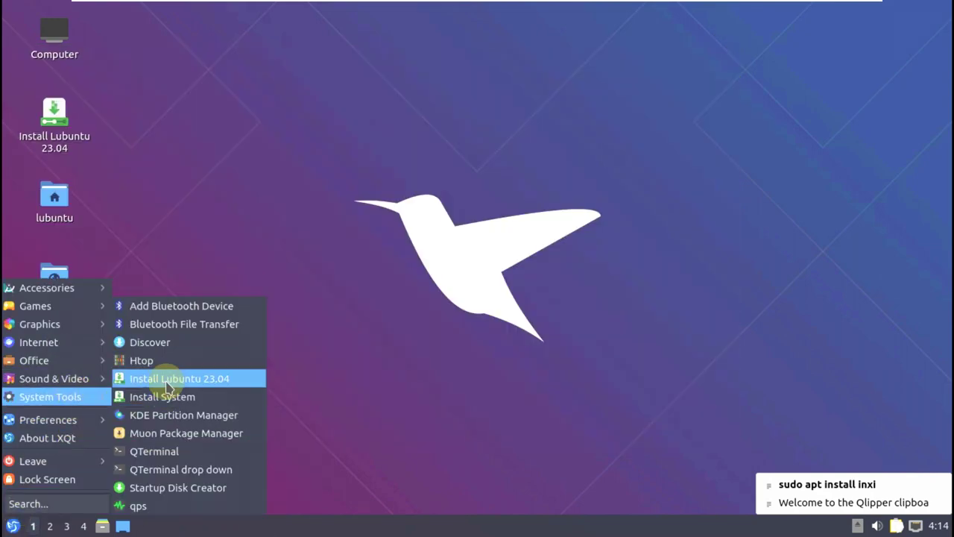
pyautogui.click(165, 380)
# - View the Calamares 3.3.0-alpha2 version details, then cancel the installation
pyautogui.click(13, 526)
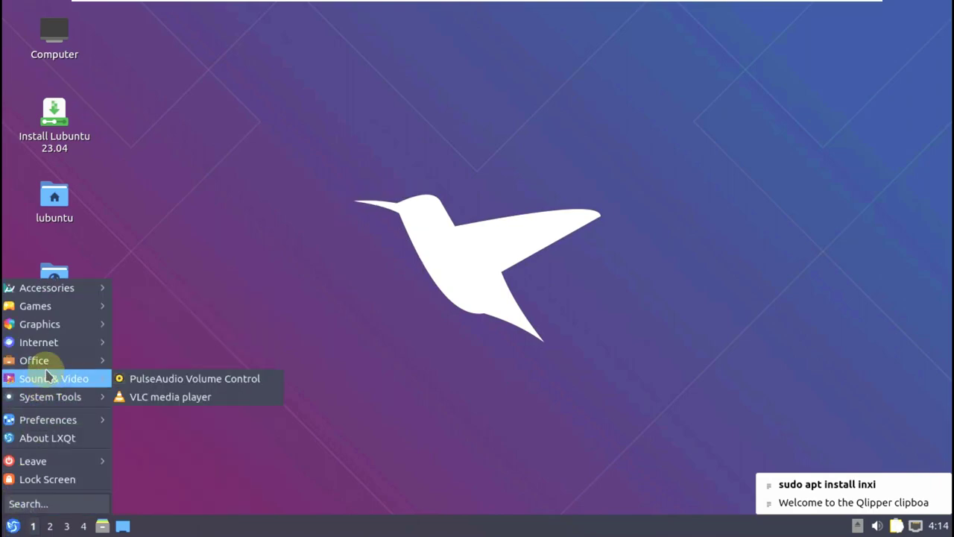
pyautogui.moveTo(45, 342)
pyautogui.press('Escape')
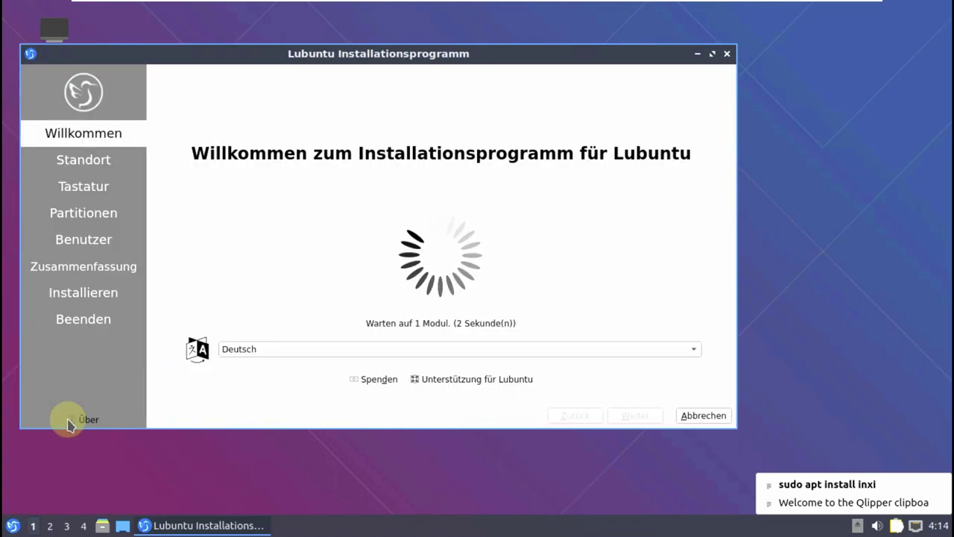
pyautogui.click(103, 420)
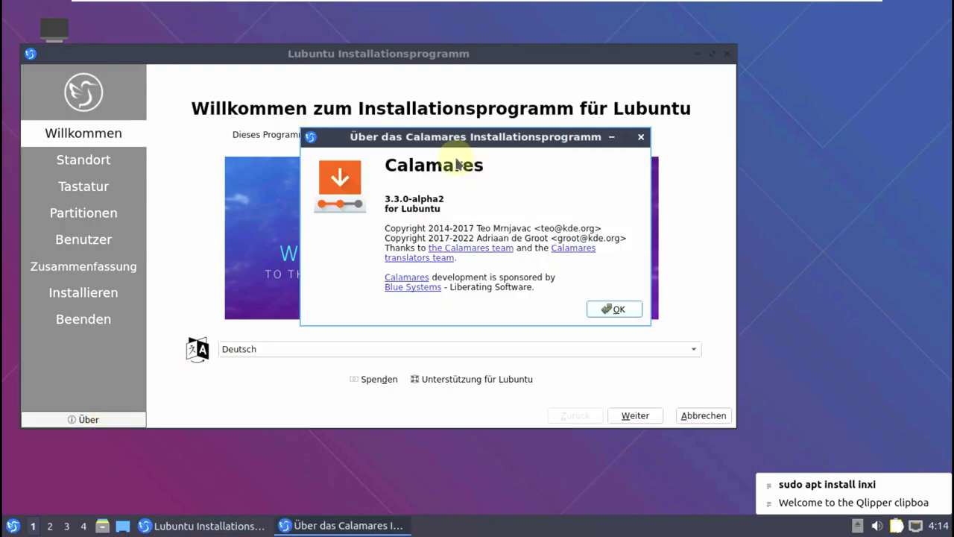
pyautogui.click(596, 310)
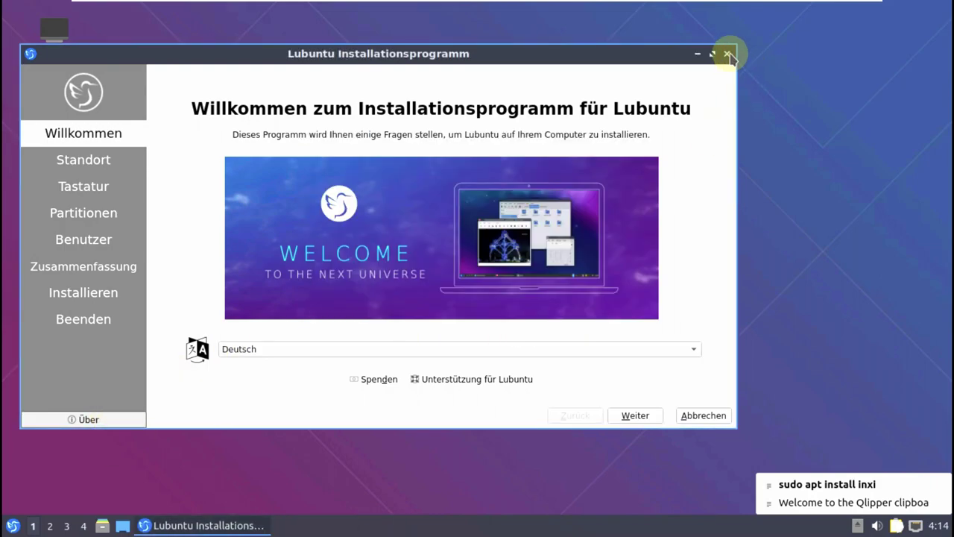
pyautogui.click(726, 53)
pyautogui.click(463, 243)
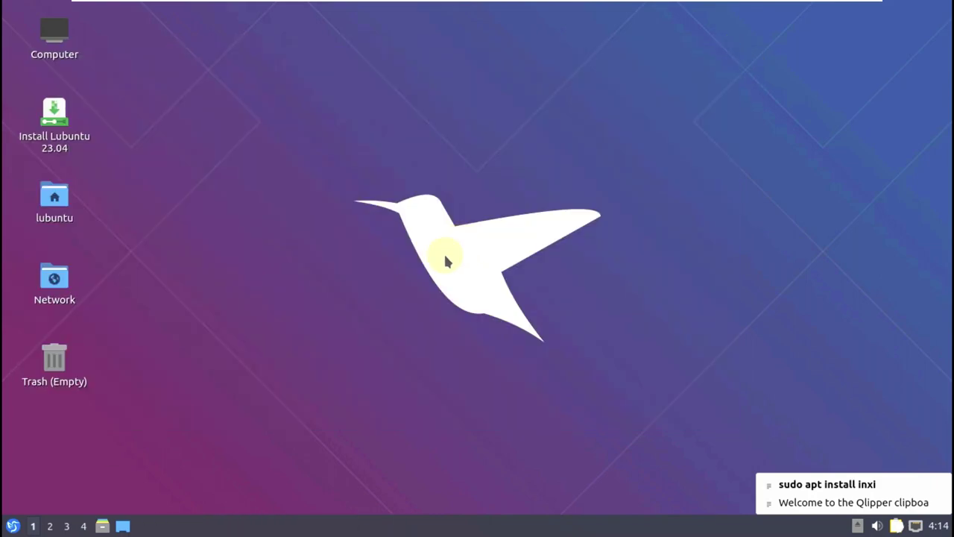
# - Launch Firefox, close the privacy tab, and check version 109.0 (64-bit) in About Firefox
pyautogui.click(12, 525)
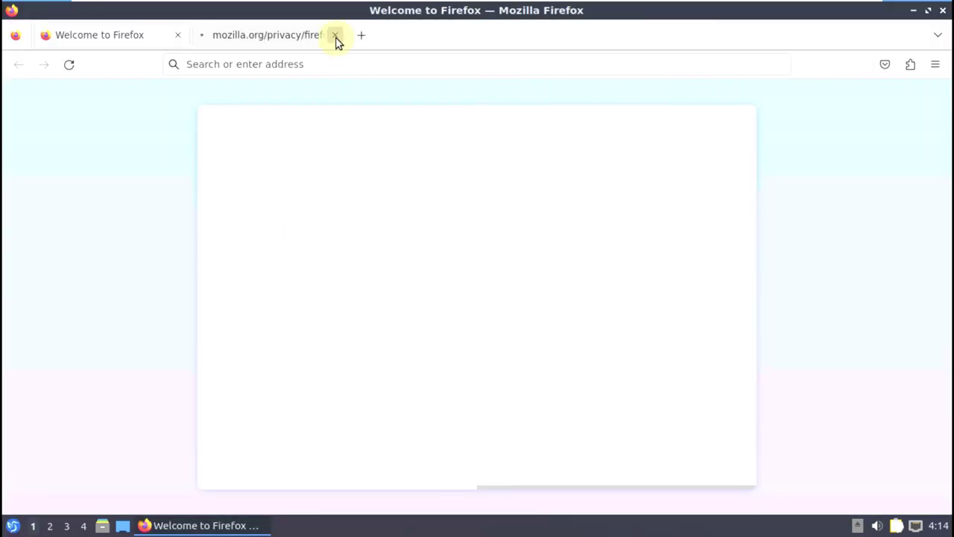
pyautogui.click(336, 36)
pyautogui.click(934, 64)
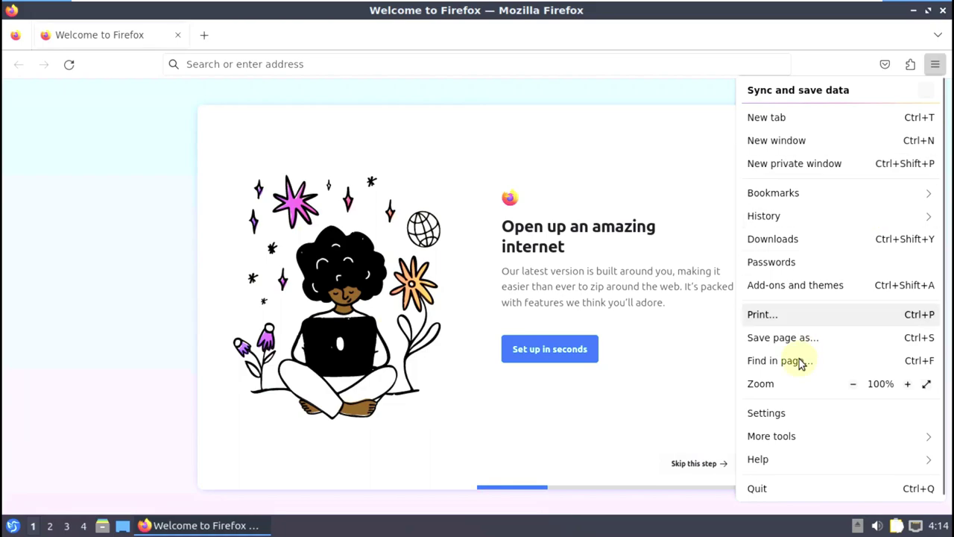
pyautogui.click(790, 451)
pyautogui.click(791, 240)
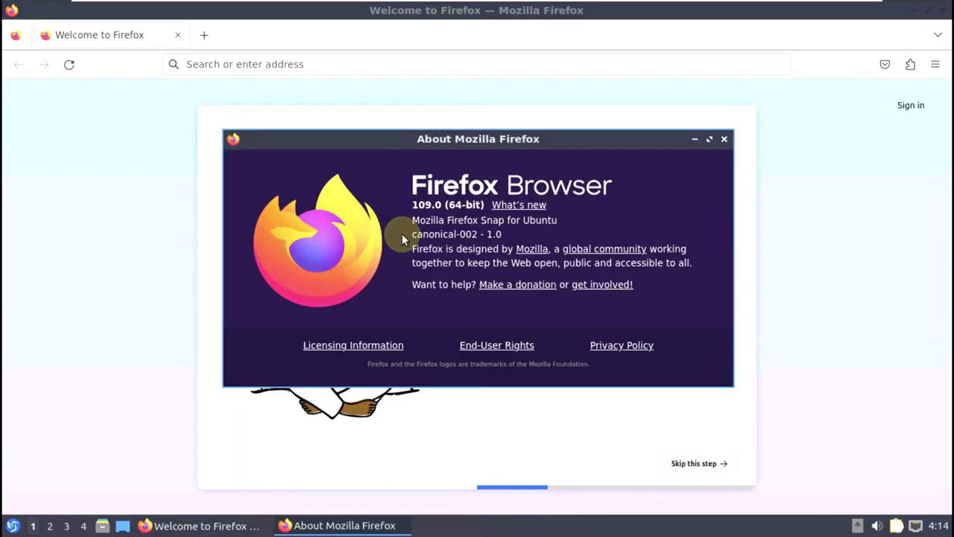
pyautogui.moveTo(412, 204); pyautogui.dragTo(484, 205)
pyautogui.click(724, 139)
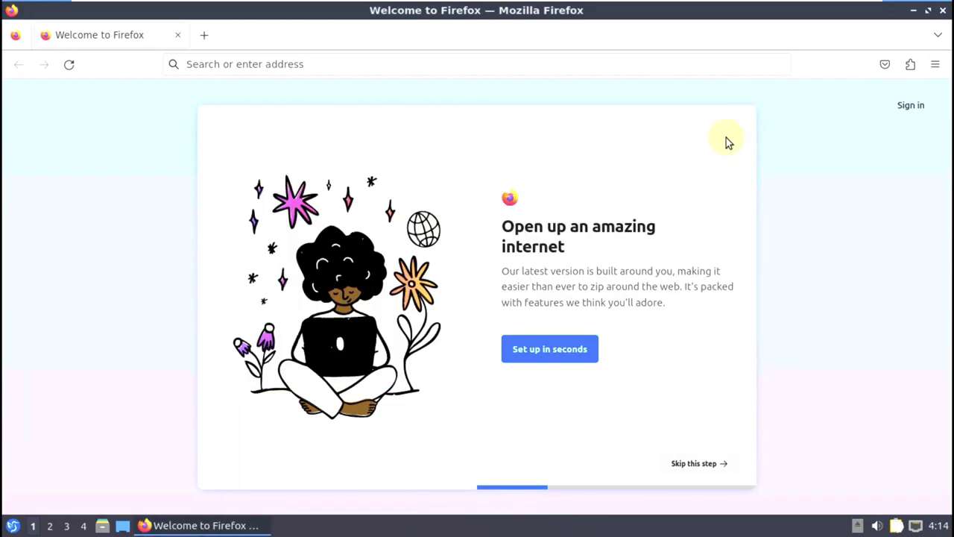
pyautogui.click(363, 74)
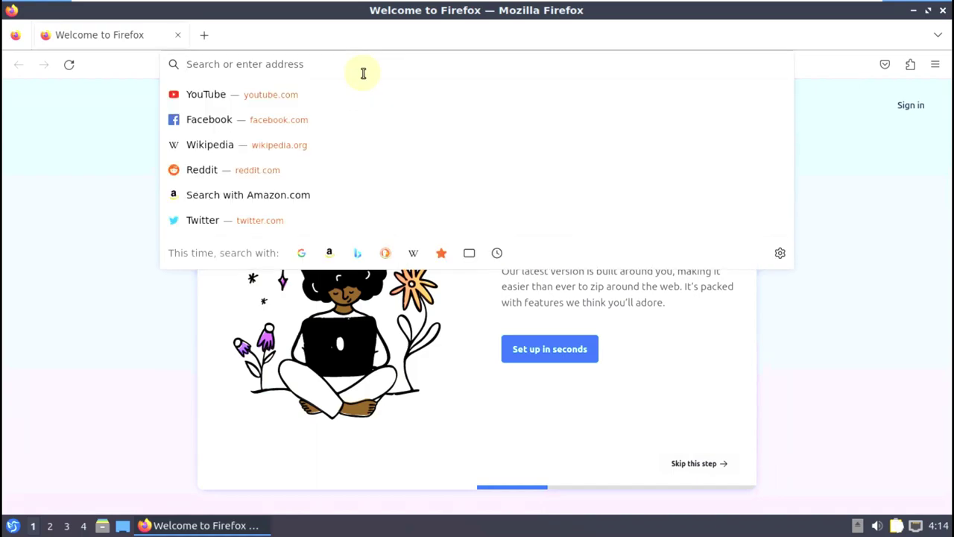
# - Google 'lxqt', open the lxqt-project.org result, and go to its Releases page
pyautogui.write('lxq')
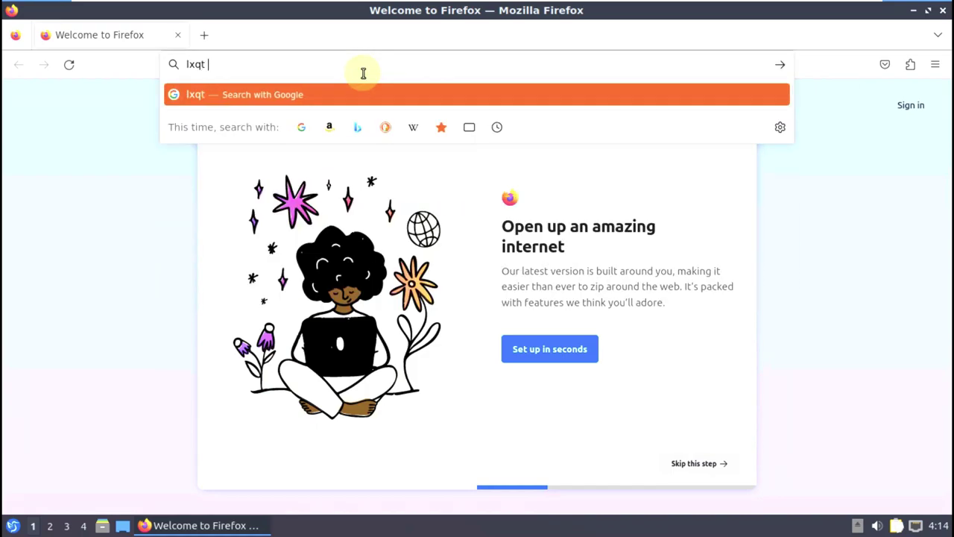
pyautogui.write('t')
pyautogui.press('Return')
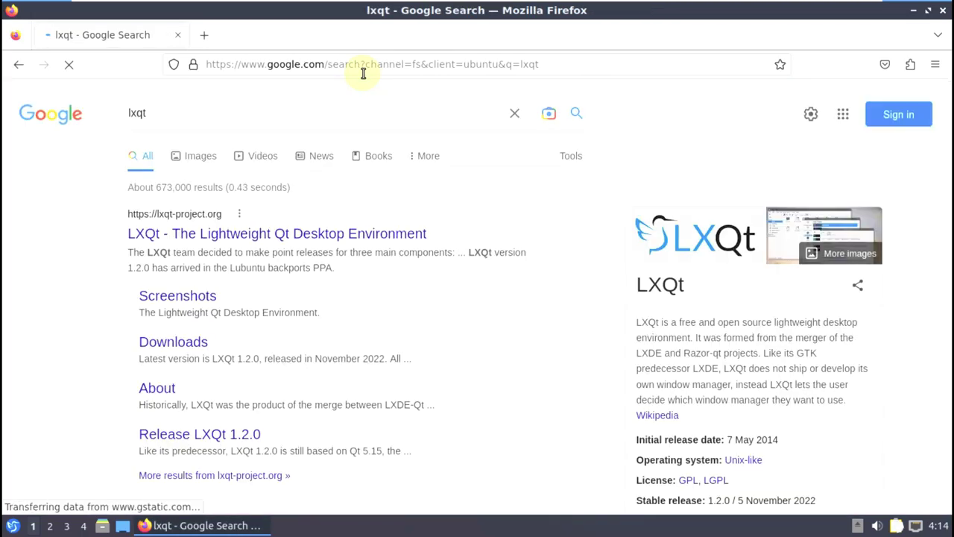
pyautogui.click(268, 233)
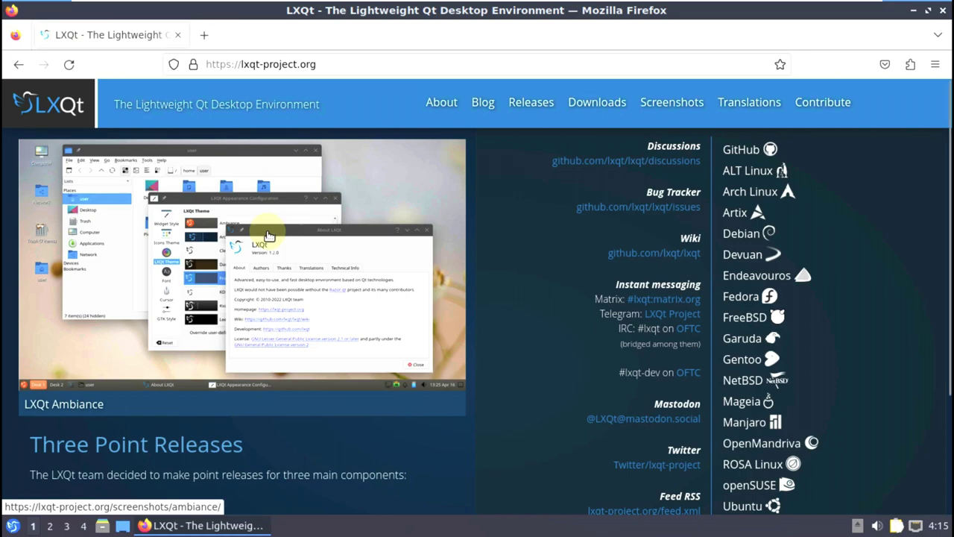
pyautogui.scroll(-2, 271, 253)
pyautogui.scroll(2, 298, 313)
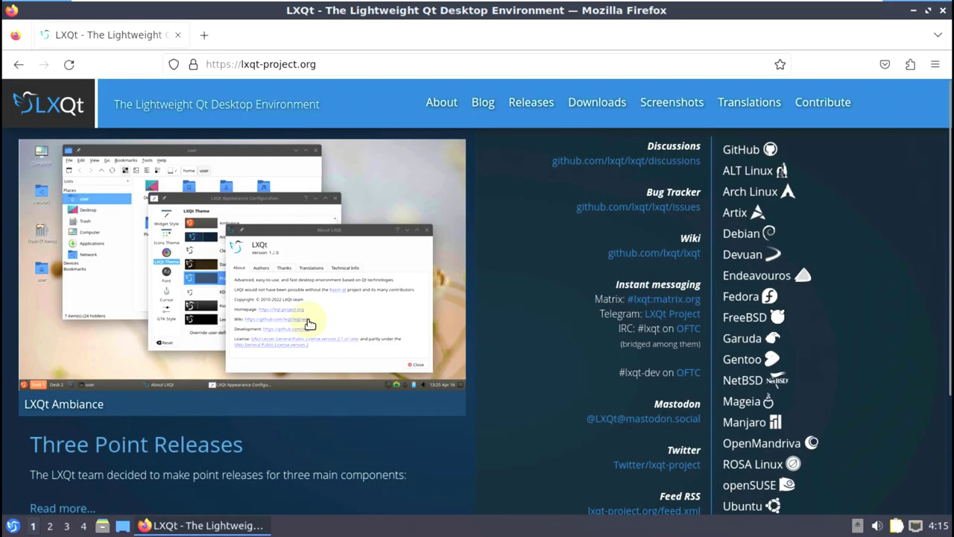
pyautogui.click(513, 104)
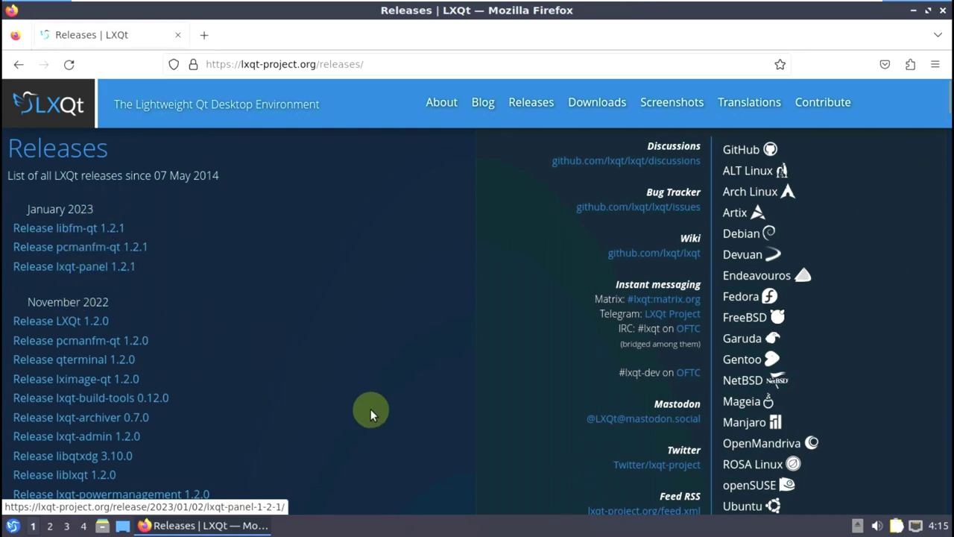
# - Inspect the panel's placement and styling settings and close its configuration unchanged
pyautogui.rightClick(383, 521)
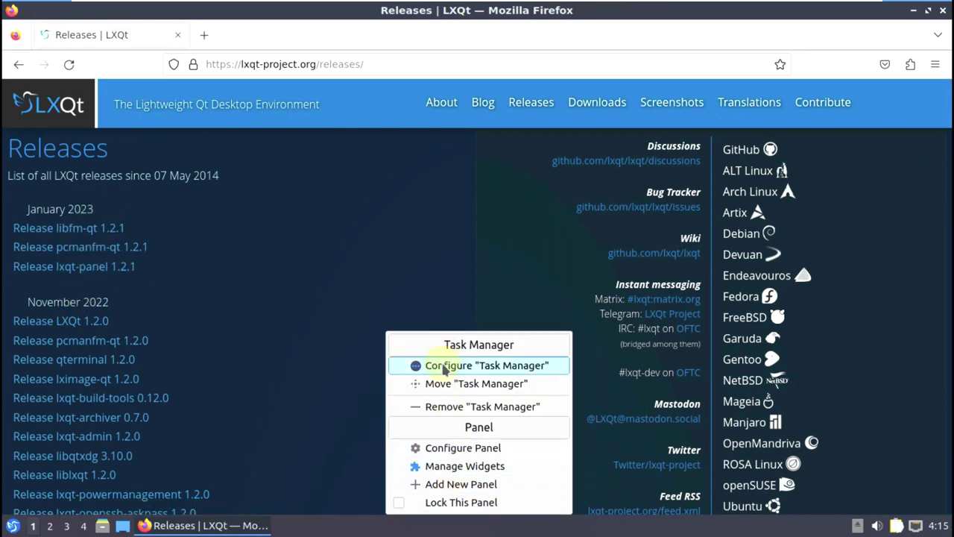
pyautogui.click(481, 447)
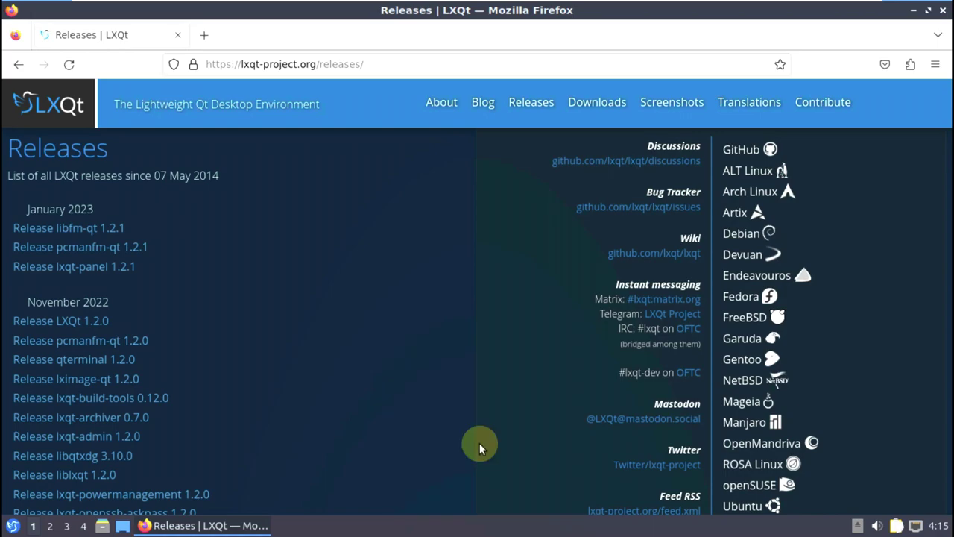
pyautogui.click(337, 146)
pyautogui.click(338, 96)
pyautogui.click(630, 50)
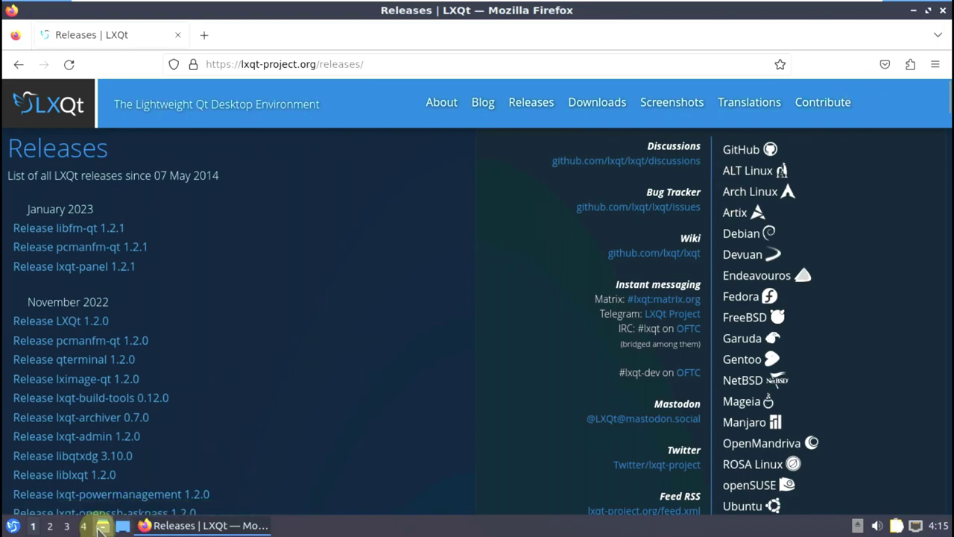
pyautogui.click(121, 525)
pyautogui.click(258, 31)
pyautogui.click(277, 53)
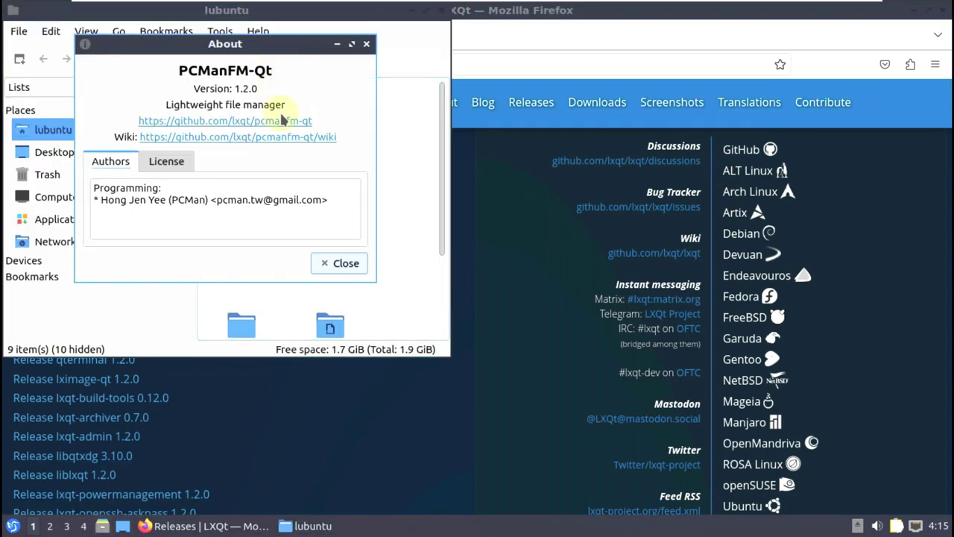
pyautogui.click(366, 43)
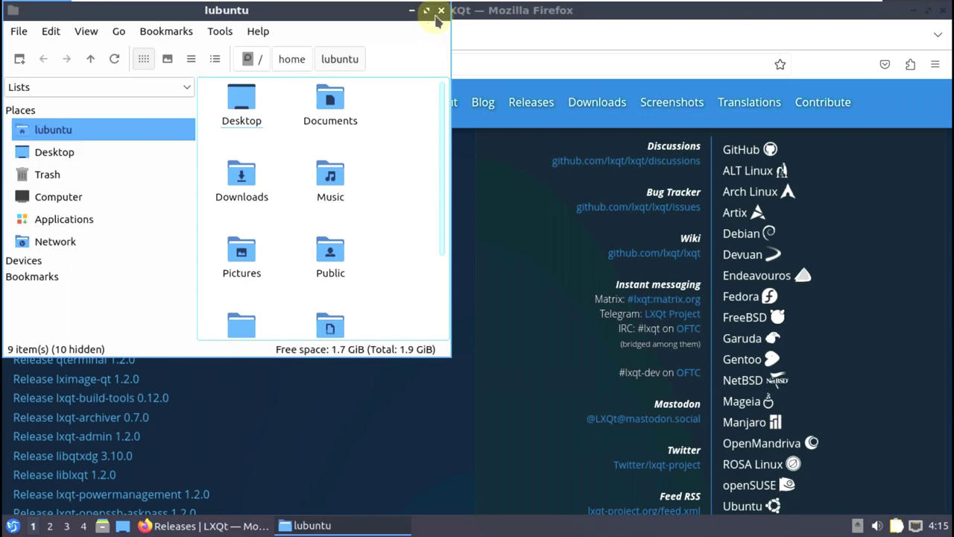
pyautogui.click(442, 10)
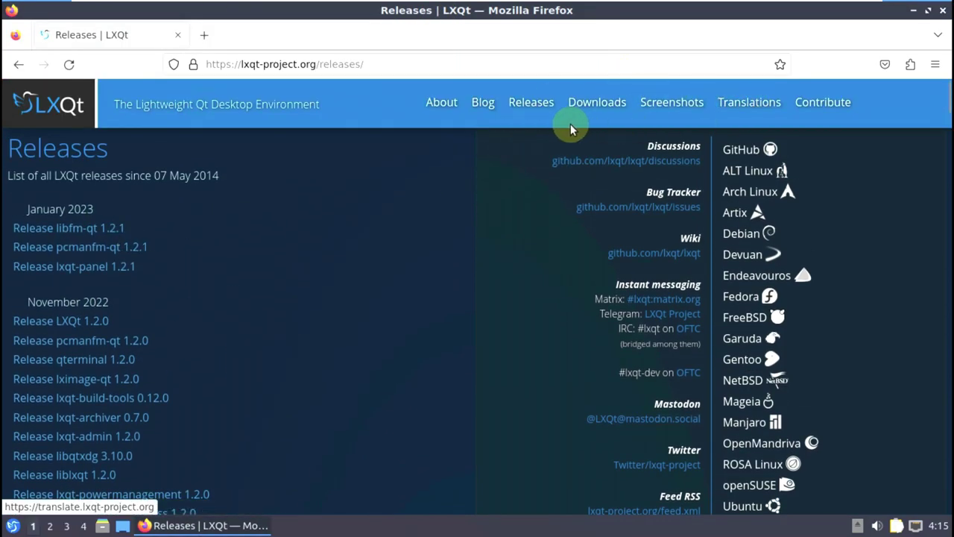
# - Replace the LXQt Releases tab with a new blank tab
pyautogui.click(204, 35)
pyautogui.click(177, 35)
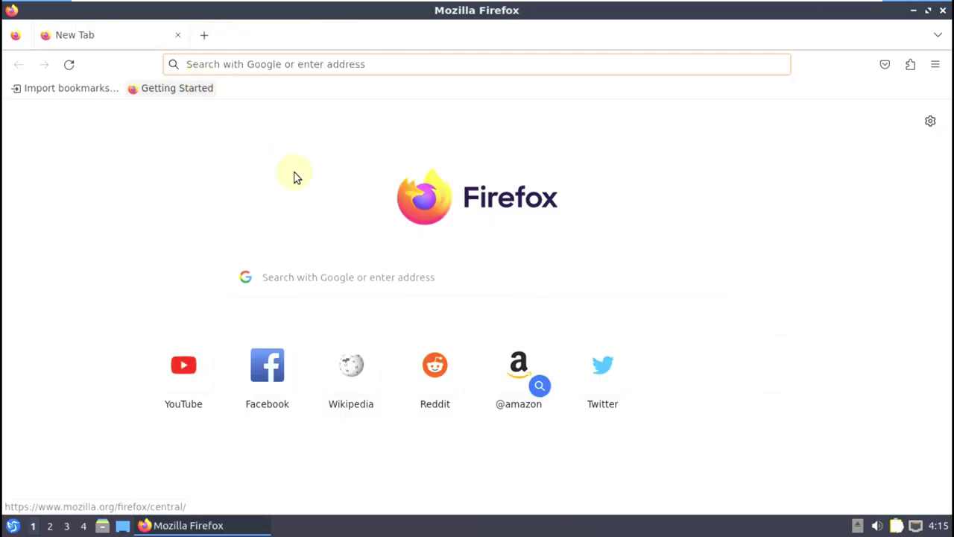
pyautogui.click(292, 64)
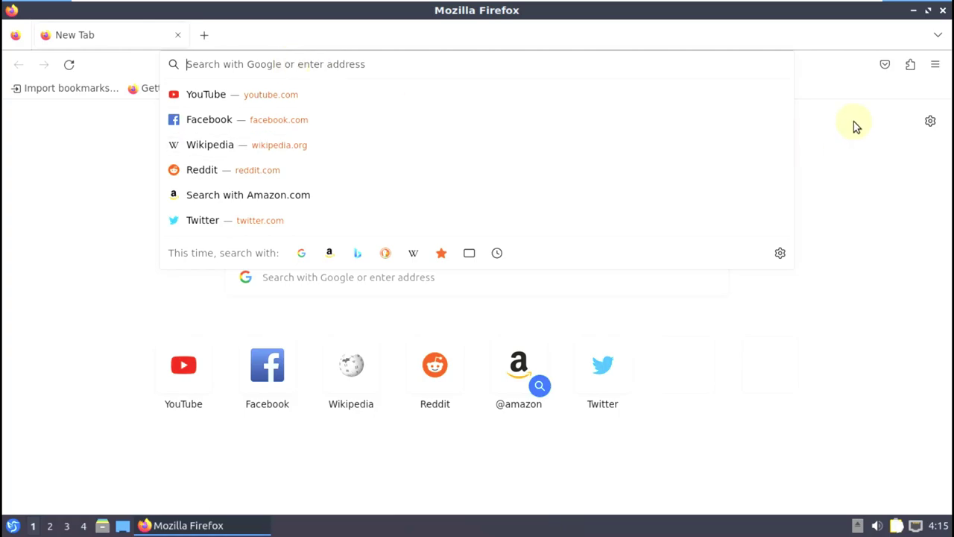
# - Open a new private window and load debugpoint.com in it
pyautogui.click(935, 65)
pyautogui.click(876, 165)
pyautogui.click(406, 70)
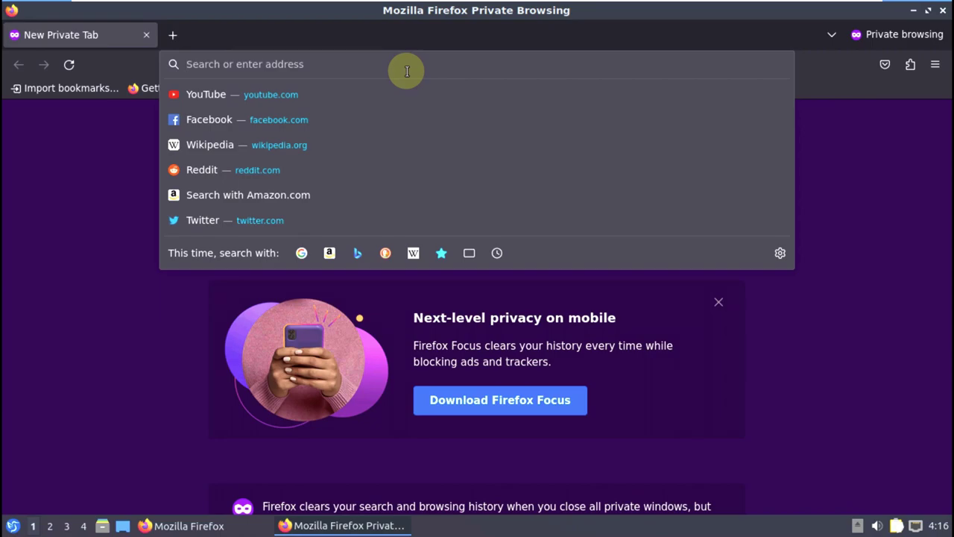
pyautogui.write('debugpoint.com')
pyautogui.press('Return')
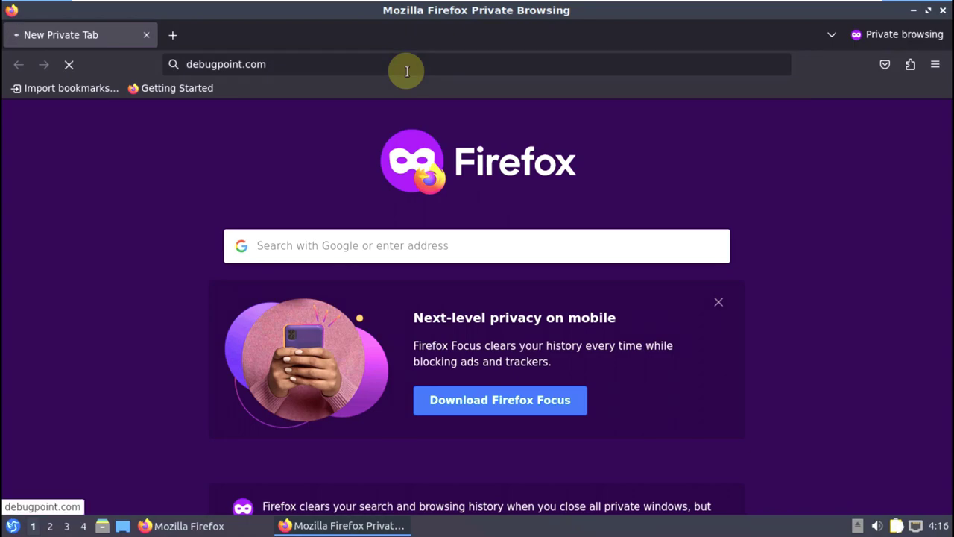